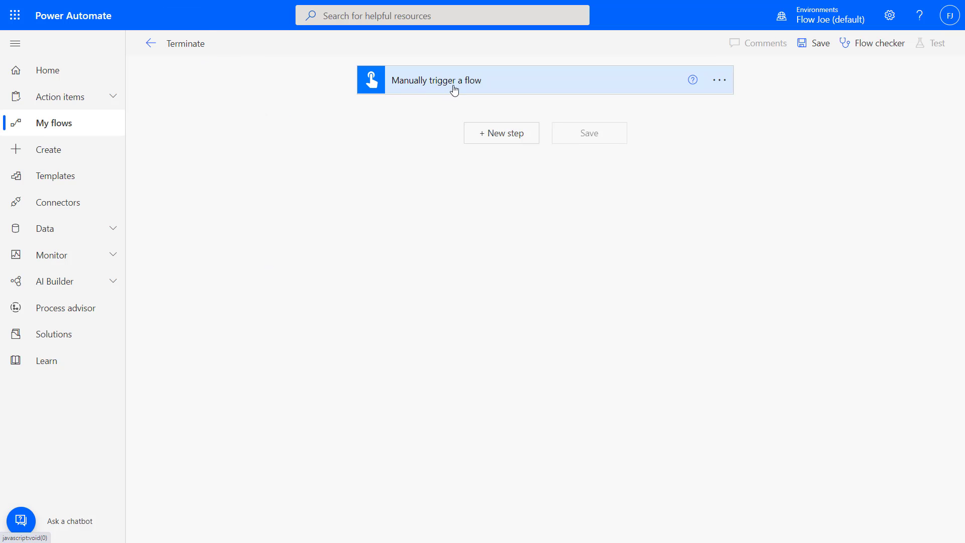
- Add a Control > Terminate action after the trigger with Status Succeeded, then save the flow
{"action": "left_click", "coordinate": [496, 134]}
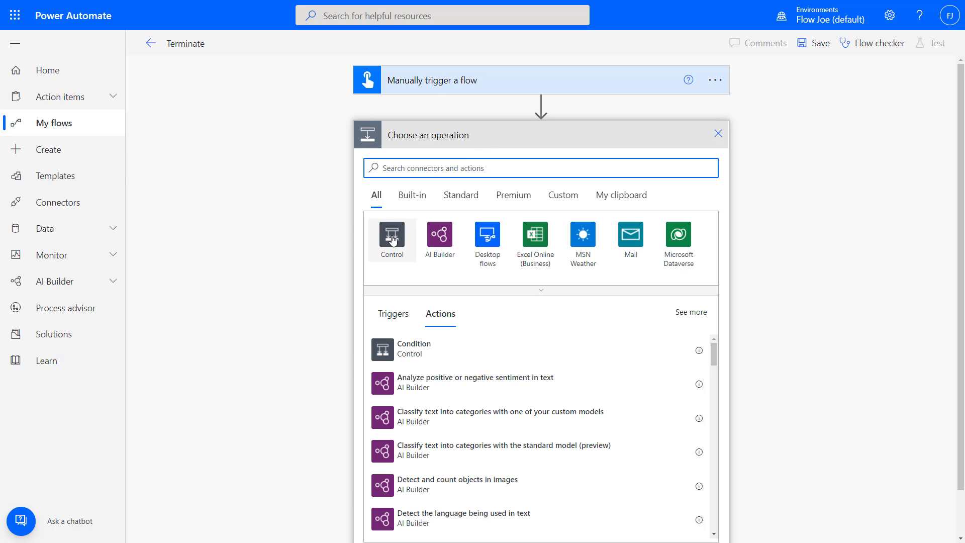
{"action": "left_click", "coordinate": [397, 240]}
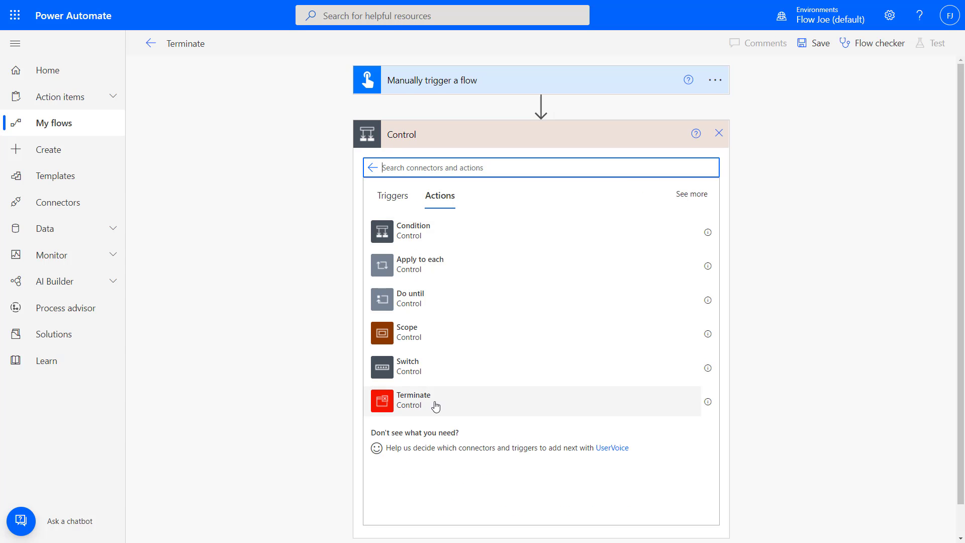
{"action": "left_click", "coordinate": [429, 404]}
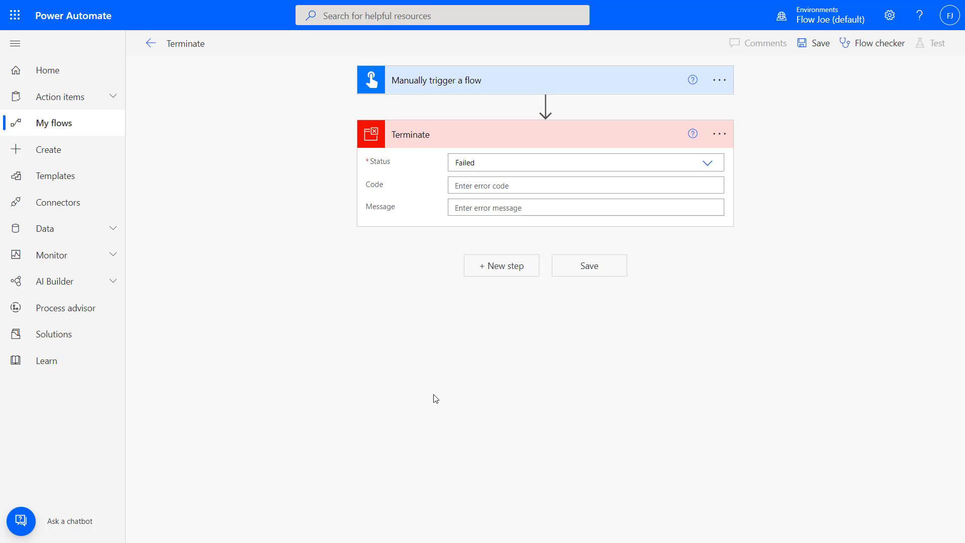
{"action": "left_click", "coordinate": [502, 159]}
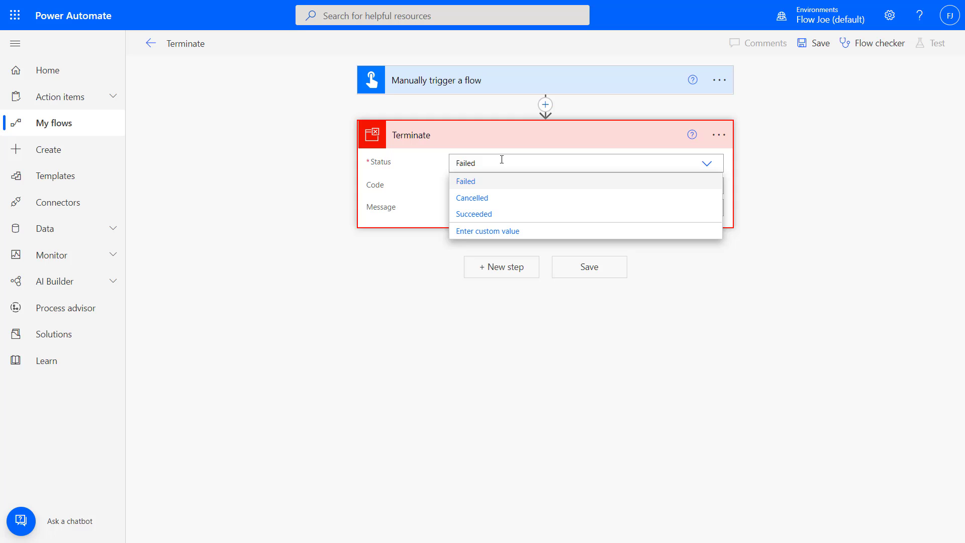
{"action": "left_click", "coordinate": [483, 214]}
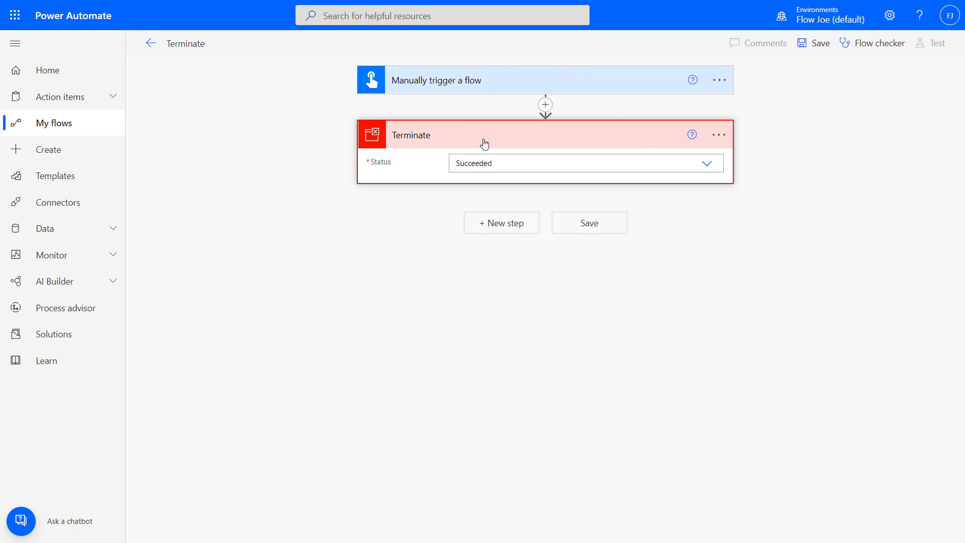
{"action": "left_click", "coordinate": [590, 225]}
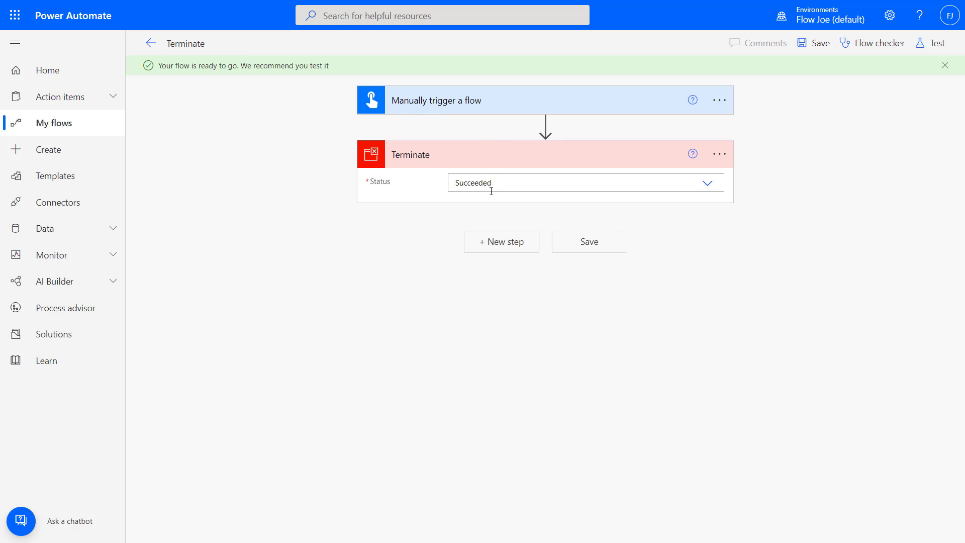
- Run a manual test of the flow, which succeeds in 29 ms
{"action": "left_click", "coordinate": [932, 43]}
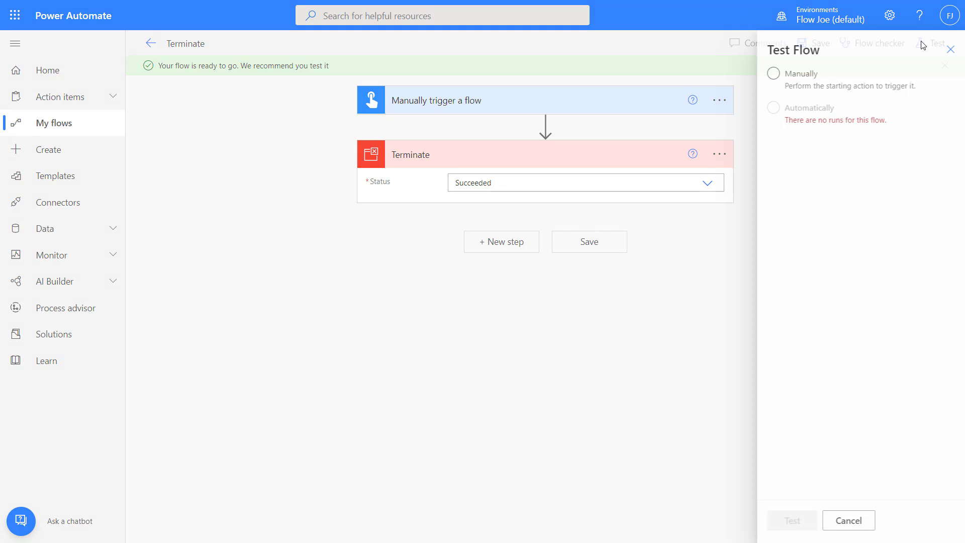
{"action": "left_click", "coordinate": [801, 517]}
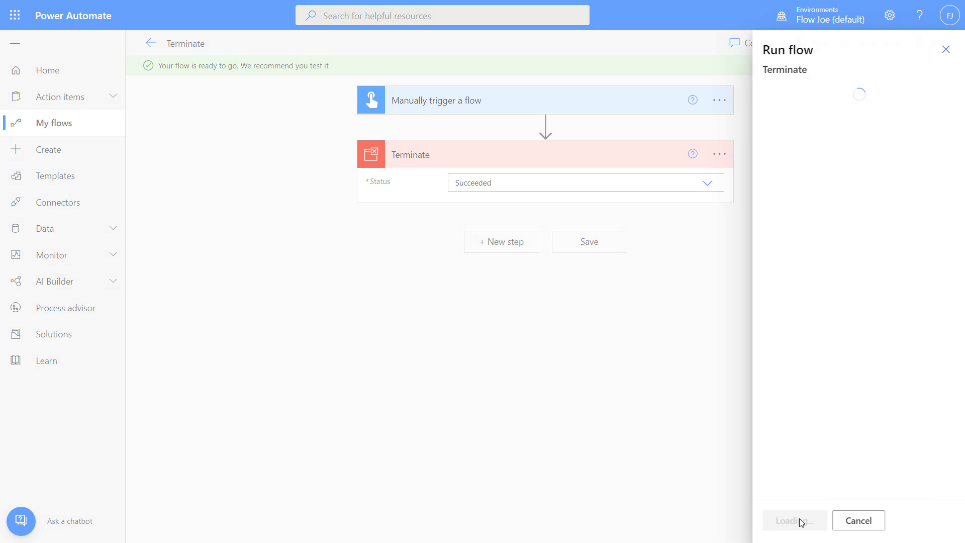
{"action": "left_click", "coordinate": [802, 521]}
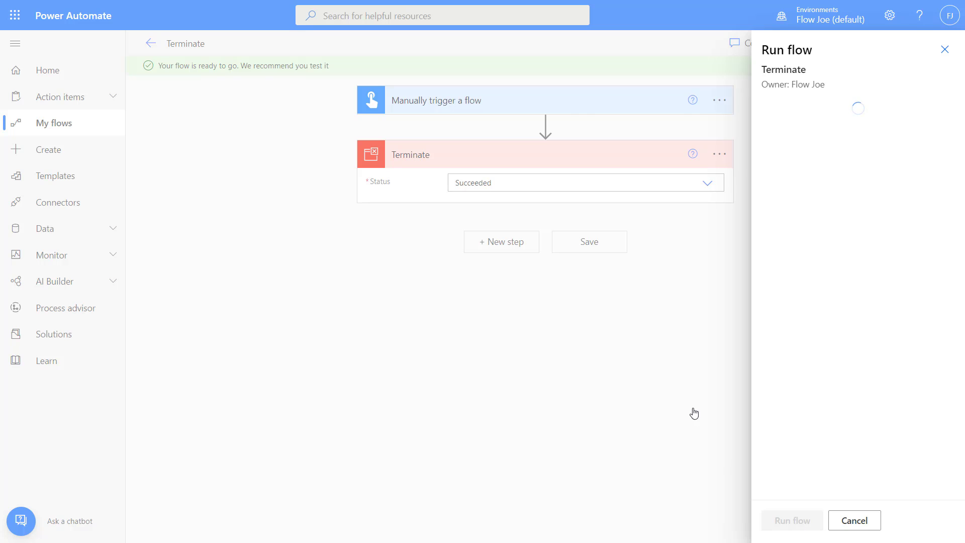
{"action": "left_click", "coordinate": [786, 520]}
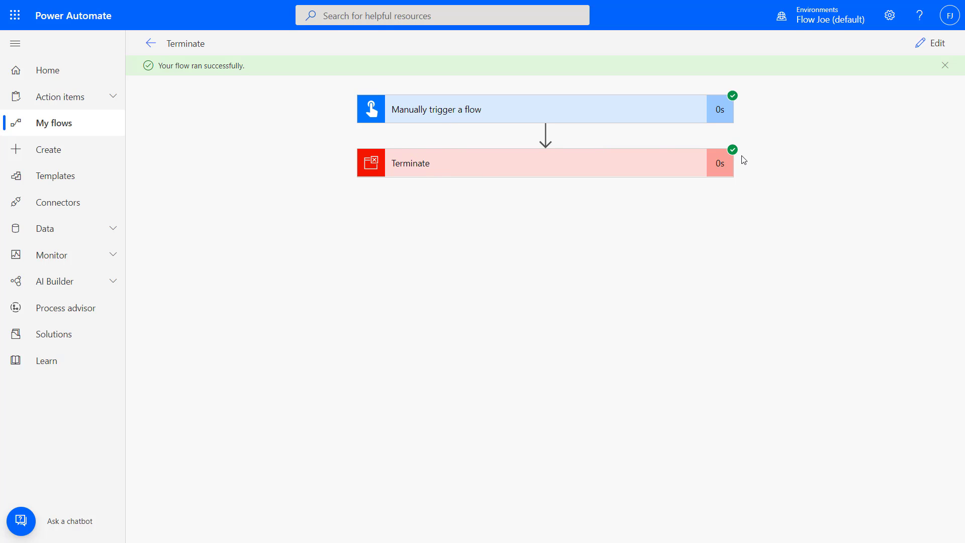
- Inspect the Terminate step's inputs, return to the flow's details page, and dismiss the ready notice
{"action": "left_click", "coordinate": [523, 164]}
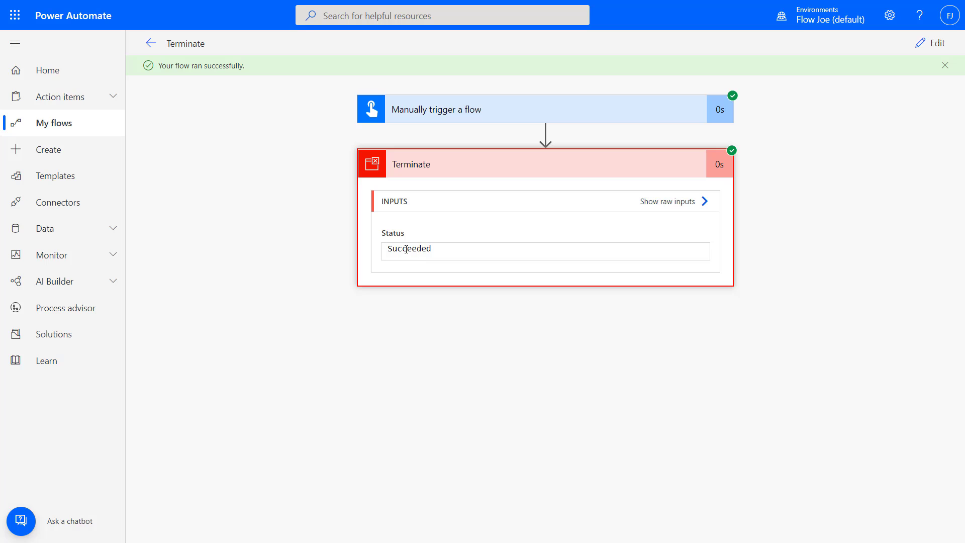
{"action": "left_click", "coordinate": [150, 43]}
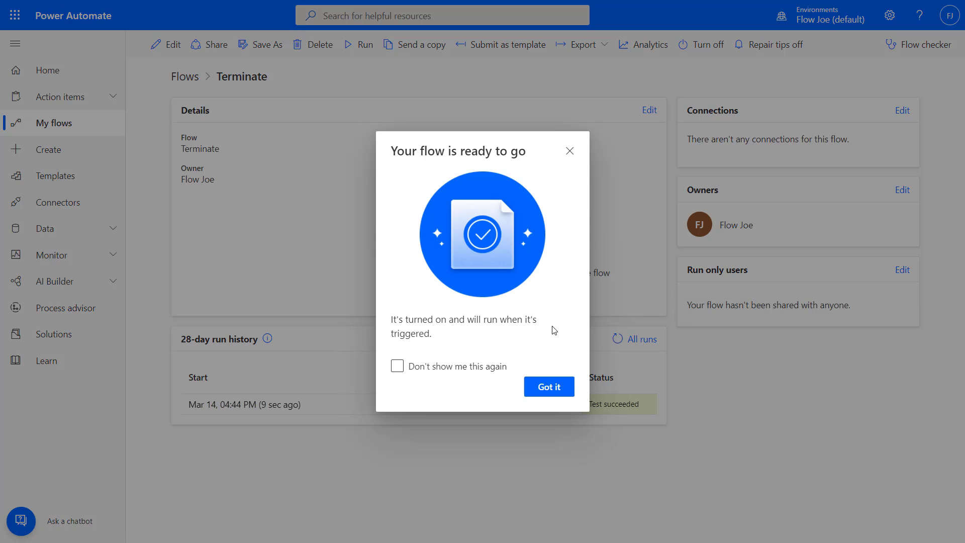
{"action": "left_click", "coordinate": [551, 386]}
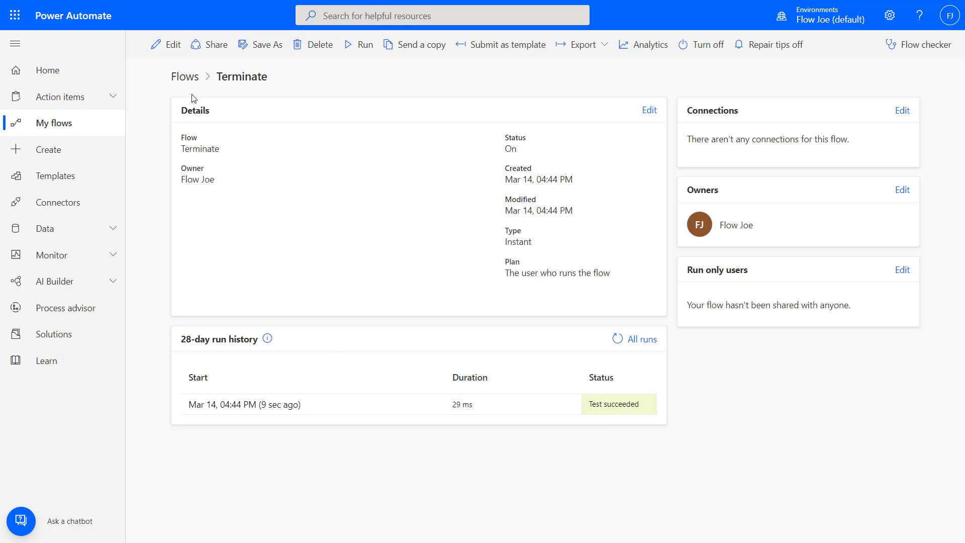
- Edit the flow and change the Terminate status to Cancelled
{"action": "left_click", "coordinate": [159, 46]}
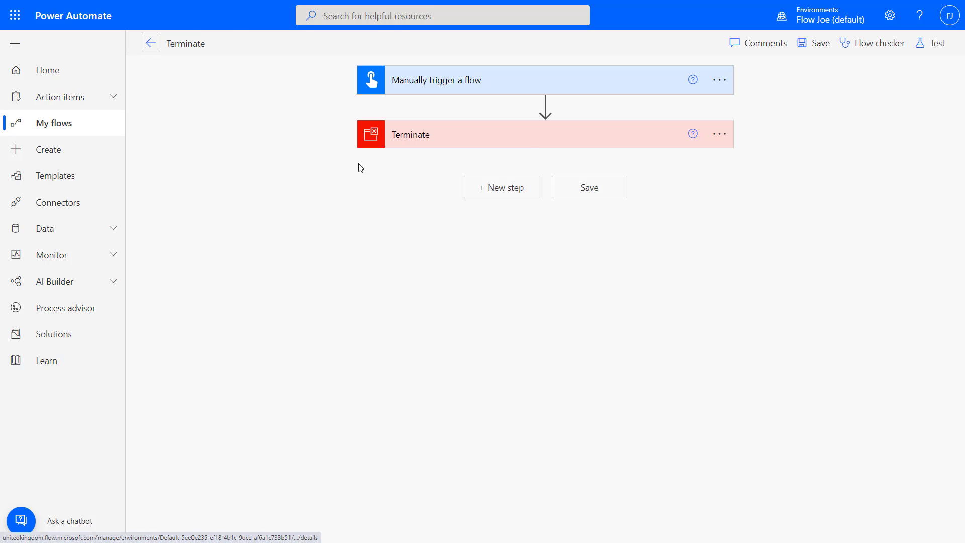
{"action": "left_click", "coordinate": [536, 138]}
{"action": "left_click", "coordinate": [525, 162]}
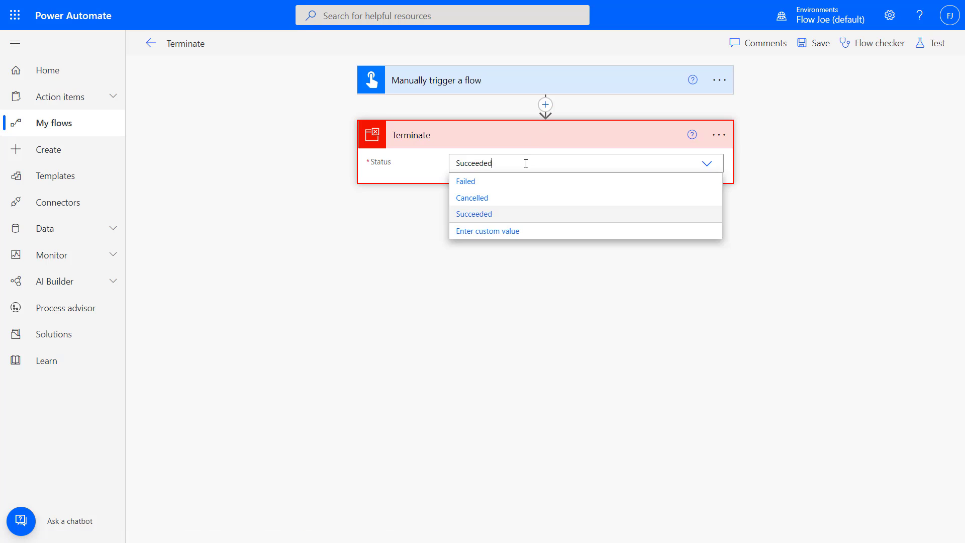
{"action": "left_click", "coordinate": [517, 201]}
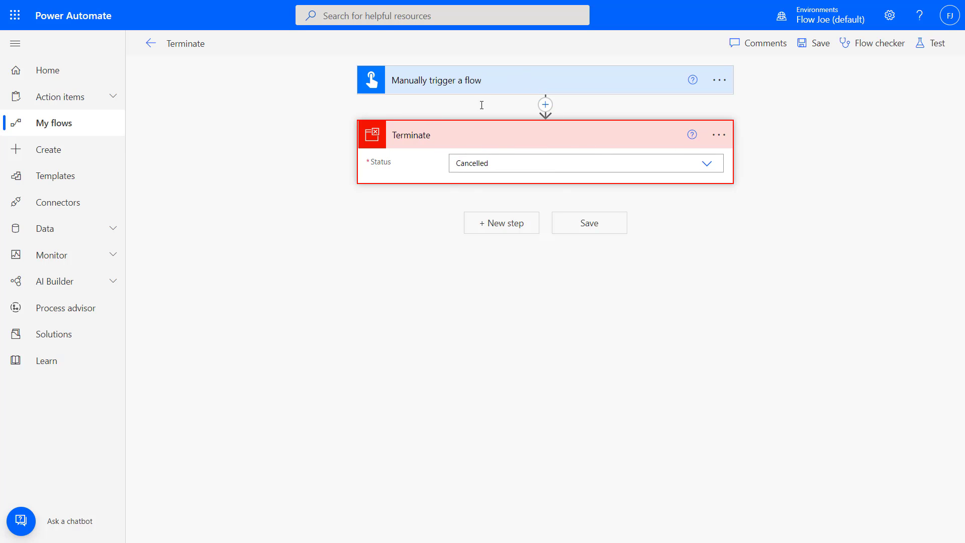
- Save and manually test the flow, check the Terminate status, and return to the run history
{"action": "left_click", "coordinate": [929, 46]}
{"action": "left_click", "coordinate": [784, 83]}
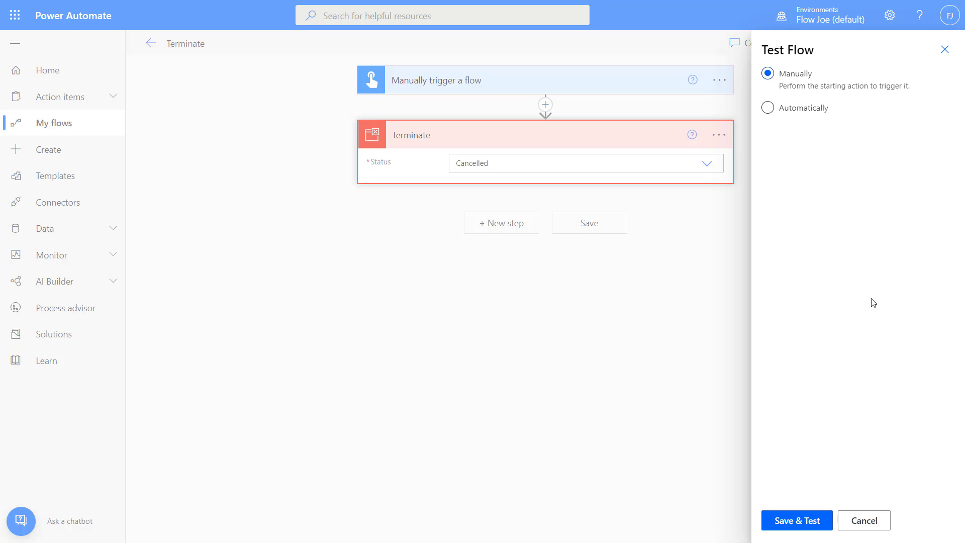
{"action": "left_click", "coordinate": [806, 520]}
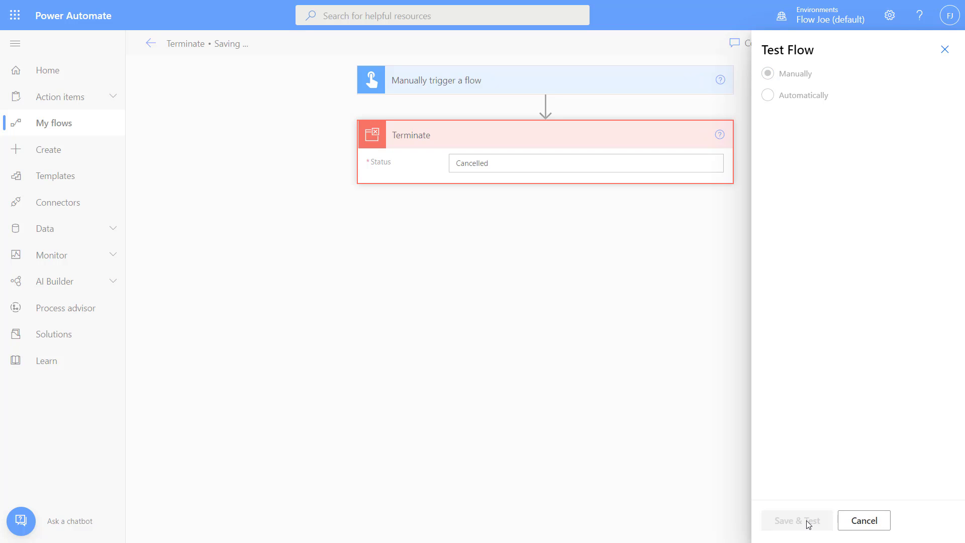
{"action": "left_click", "coordinate": [807, 518]}
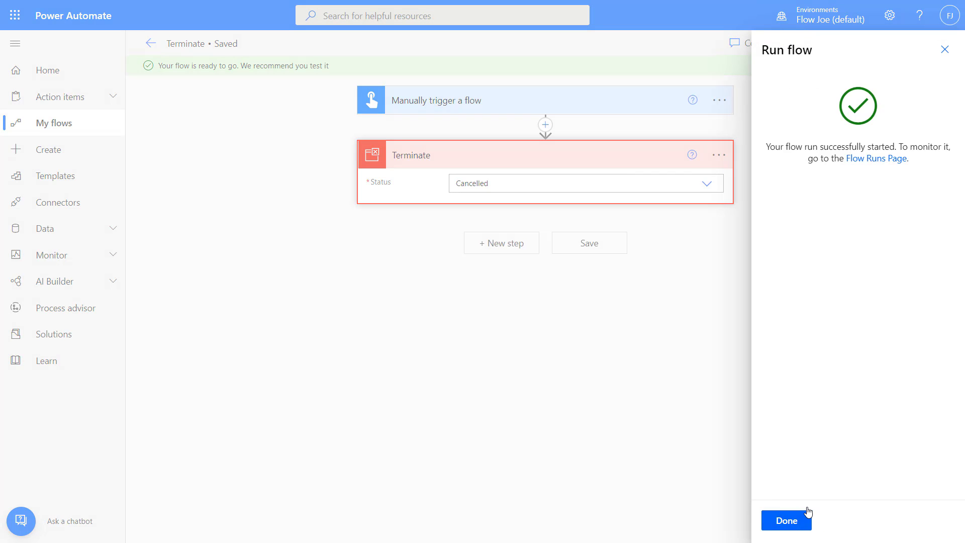
{"action": "left_click", "coordinate": [804, 518]}
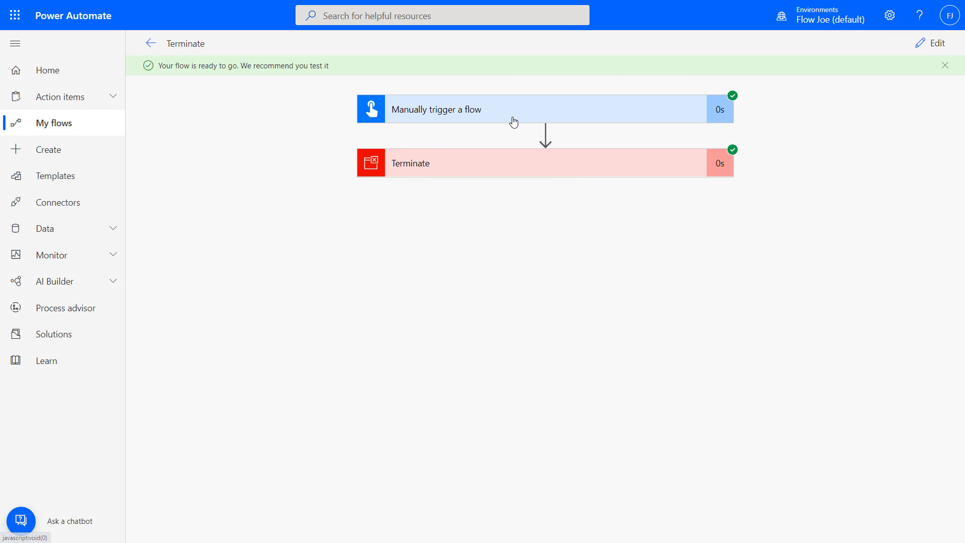
{"action": "left_click", "coordinate": [945, 67]}
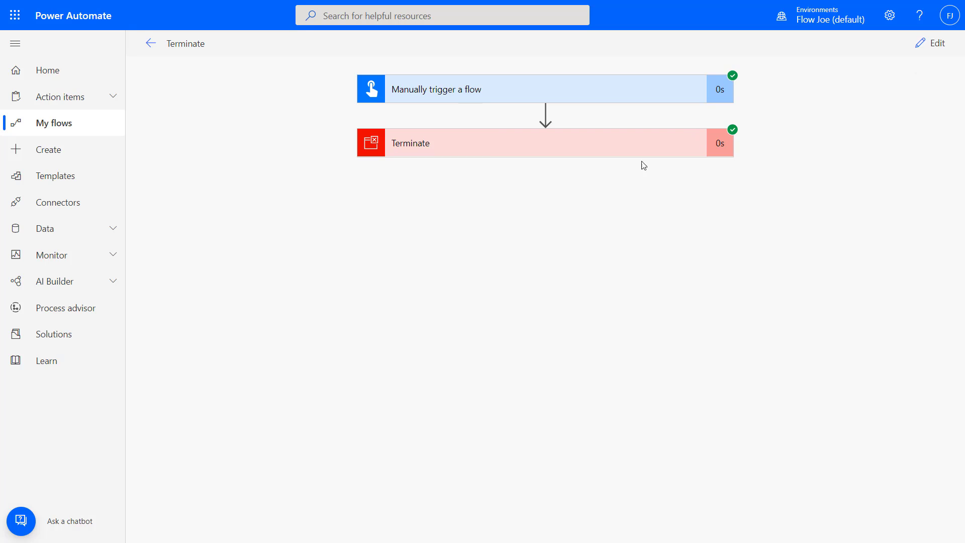
{"action": "left_click", "coordinate": [621, 151]}
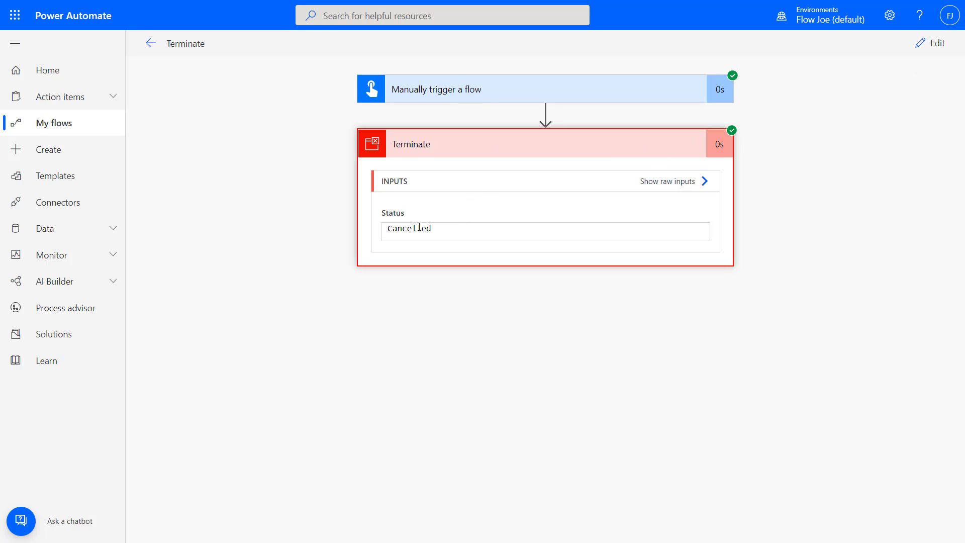
{"action": "left_click", "coordinate": [150, 45]}
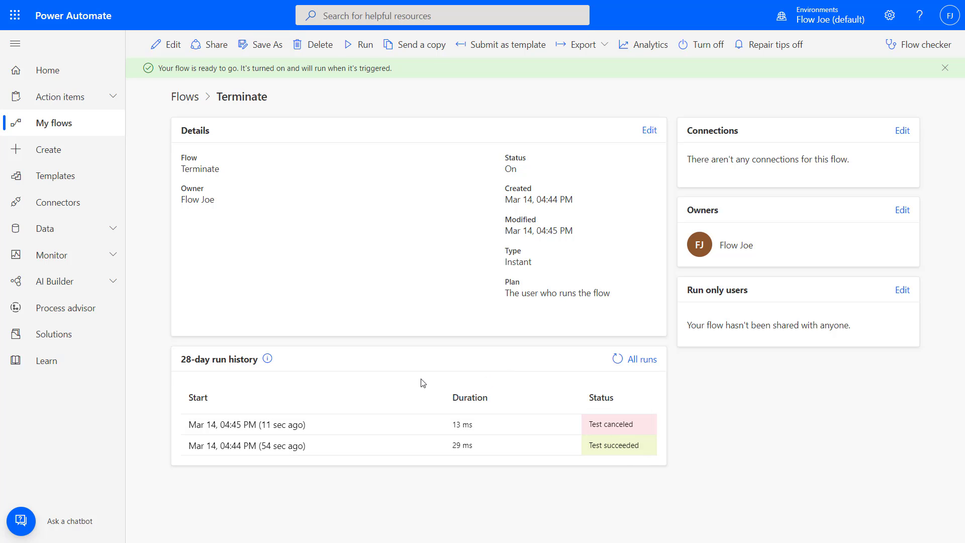
- Set Terminate to Failed with code '7001 - Flow Fail' and message 'This is a test to fail a flow'
{"action": "left_click", "coordinate": [172, 45]}
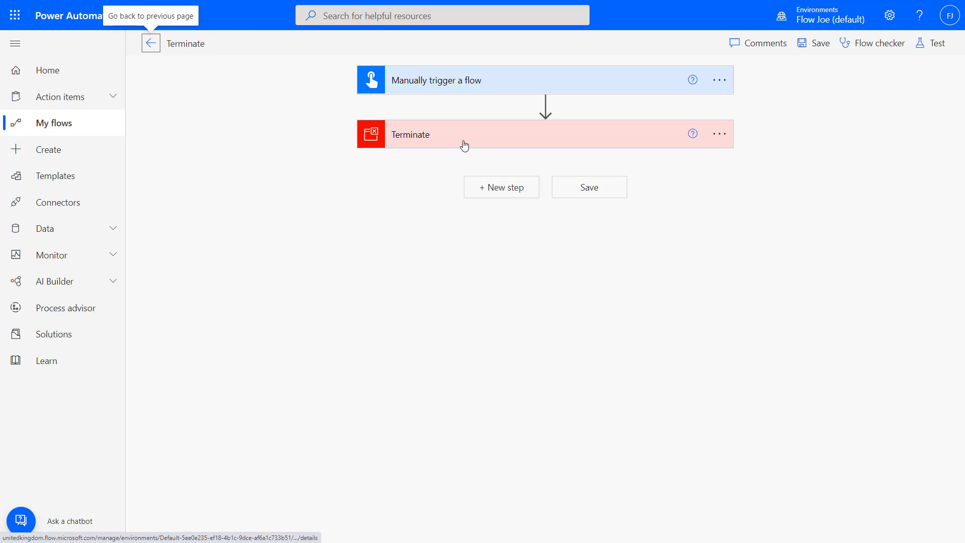
{"action": "left_click", "coordinate": [461, 146]}
{"action": "left_click", "coordinate": [500, 163]}
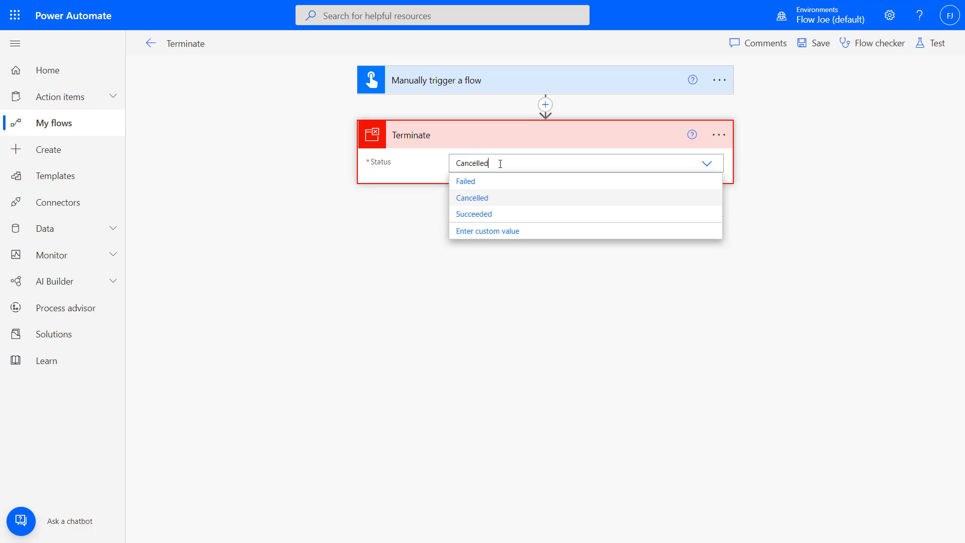
{"action": "left_click", "coordinate": [496, 182]}
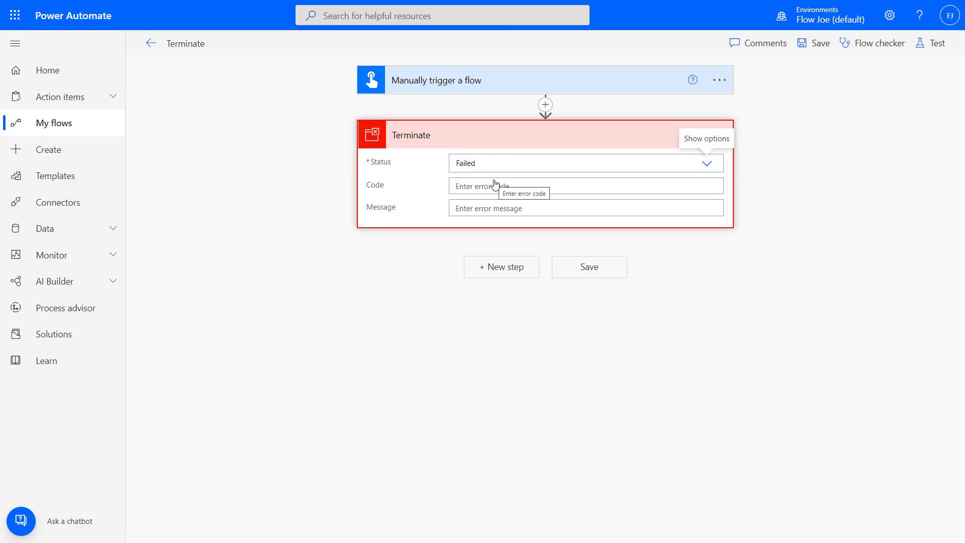
{"action": "left_click", "coordinate": [480, 189]}
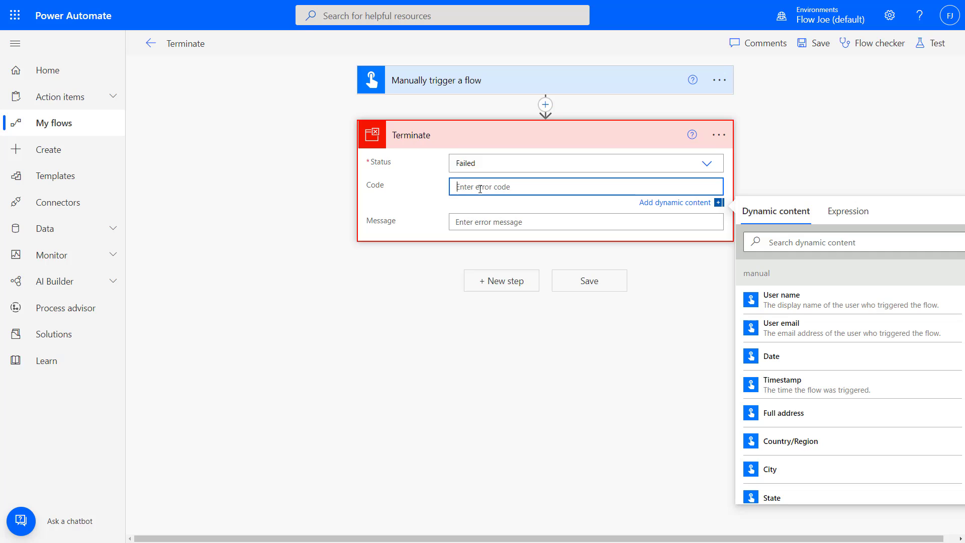
{"action": "type", "text": "7001 - Flow Fail"}
{"action": "left_click", "coordinate": [480, 215]}
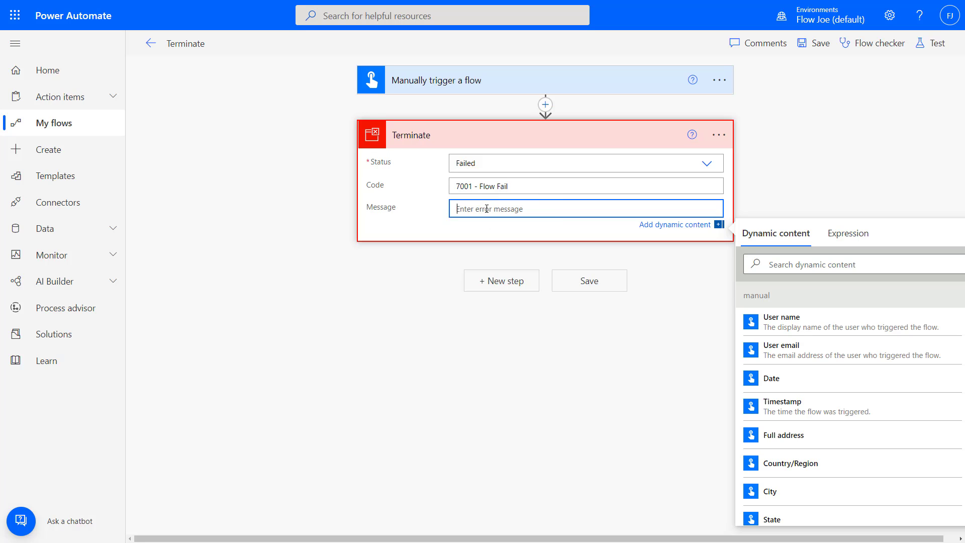
{"action": "type", "text": "This is a test to fail a flow"}
- Save the flow and run a manual test, which fails in 46 ms
{"action": "left_click", "coordinate": [584, 286]}
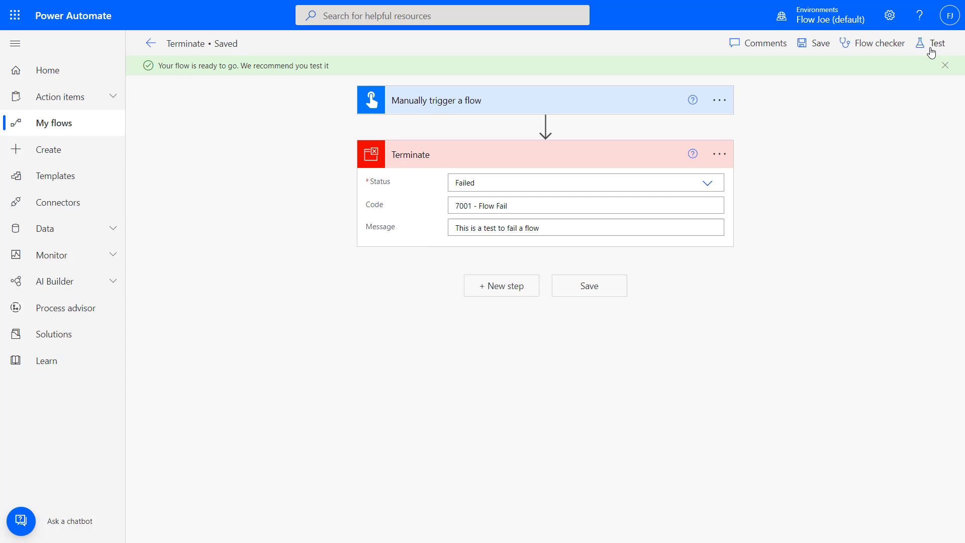
{"action": "left_click", "coordinate": [937, 45]}
{"action": "left_click", "coordinate": [807, 522]}
{"action": "left_click", "coordinate": [790, 522]}
{"action": "left_click", "coordinate": [796, 522]}
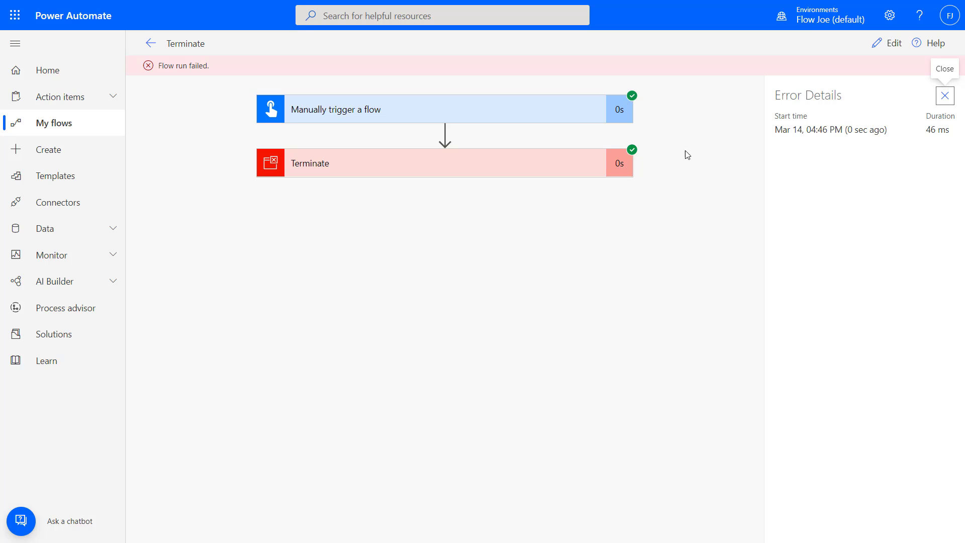
- Close the error details, inspect the Terminate inputs, then open the failed run from the history
{"action": "left_click", "coordinate": [945, 95]}
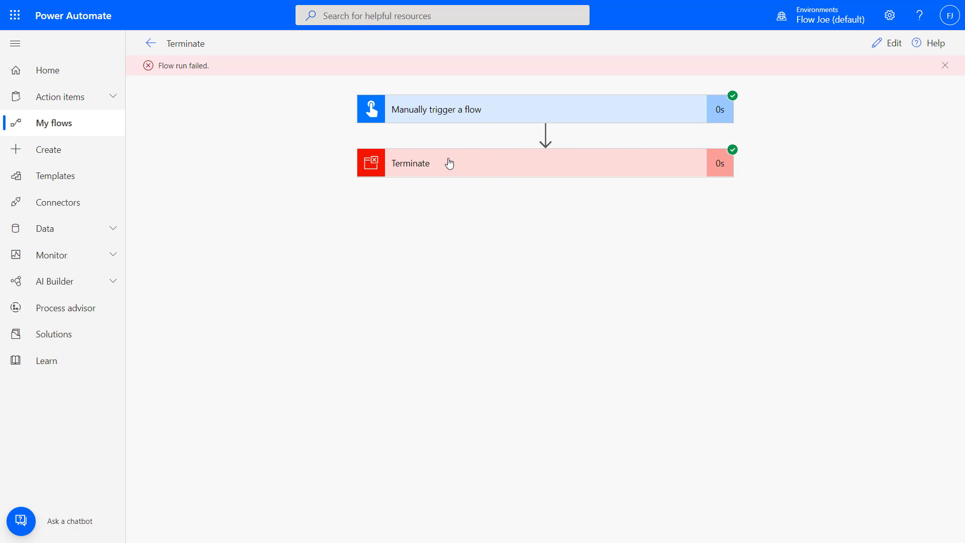
{"action": "left_click", "coordinate": [426, 166]}
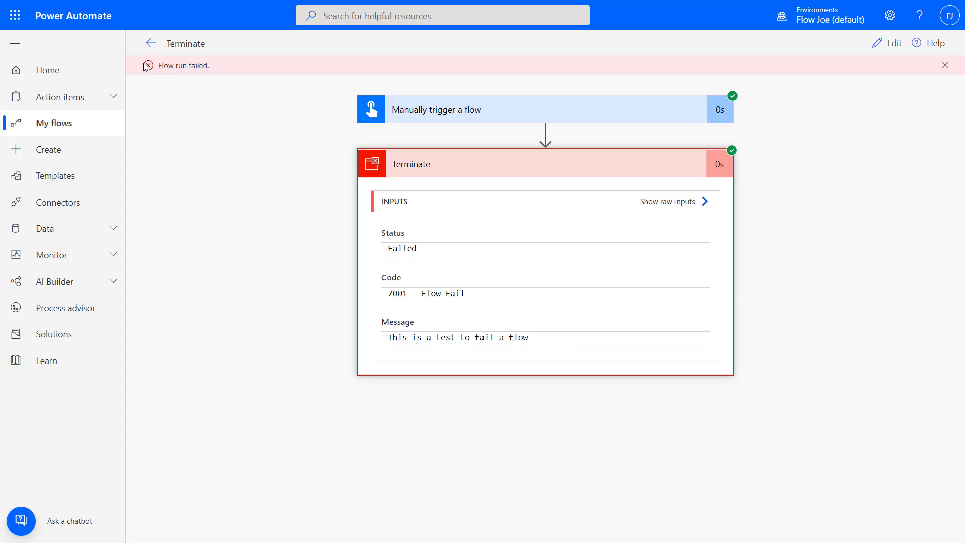
{"action": "left_click", "coordinate": [152, 44]}
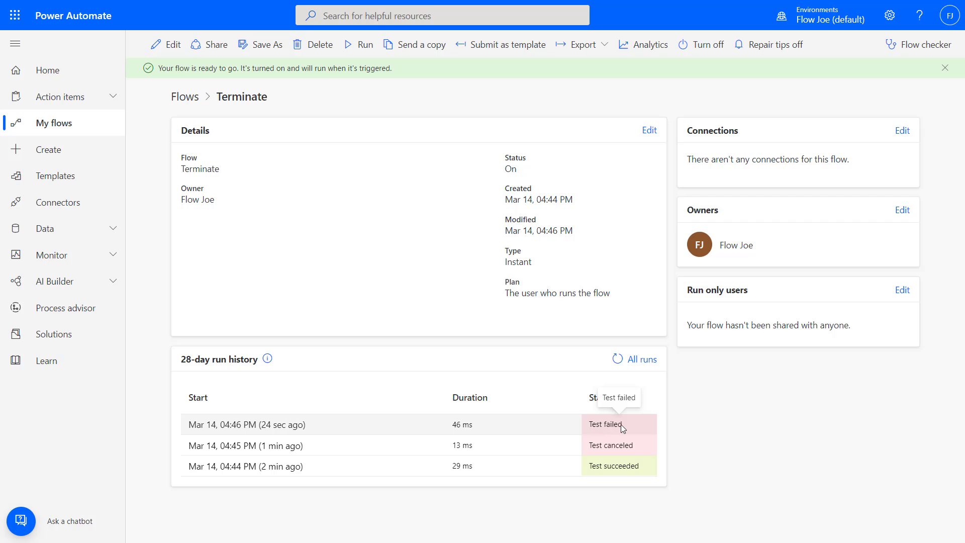
{"action": "left_click", "coordinate": [282, 426]}
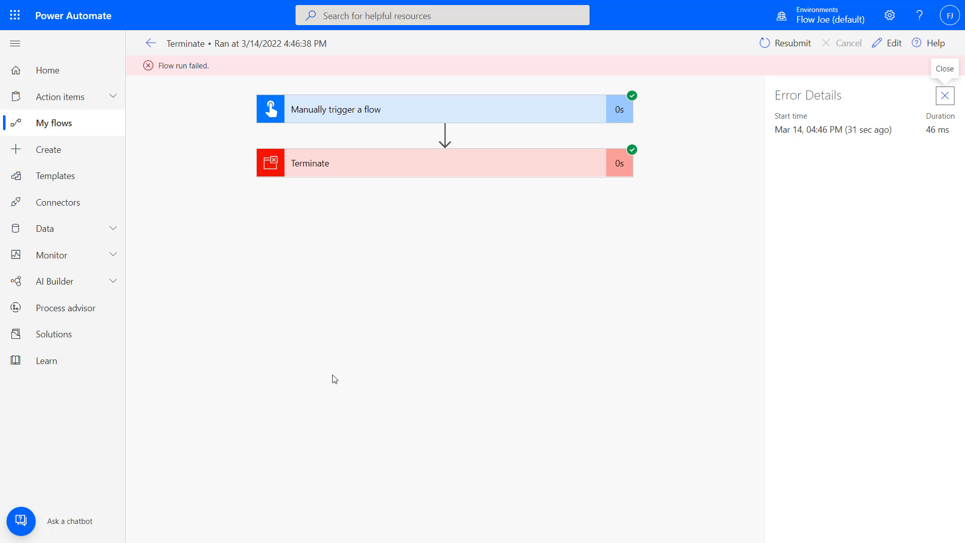
- Edit the flow from the failed run page and expand the Terminate card
{"action": "left_click", "coordinate": [888, 44]}
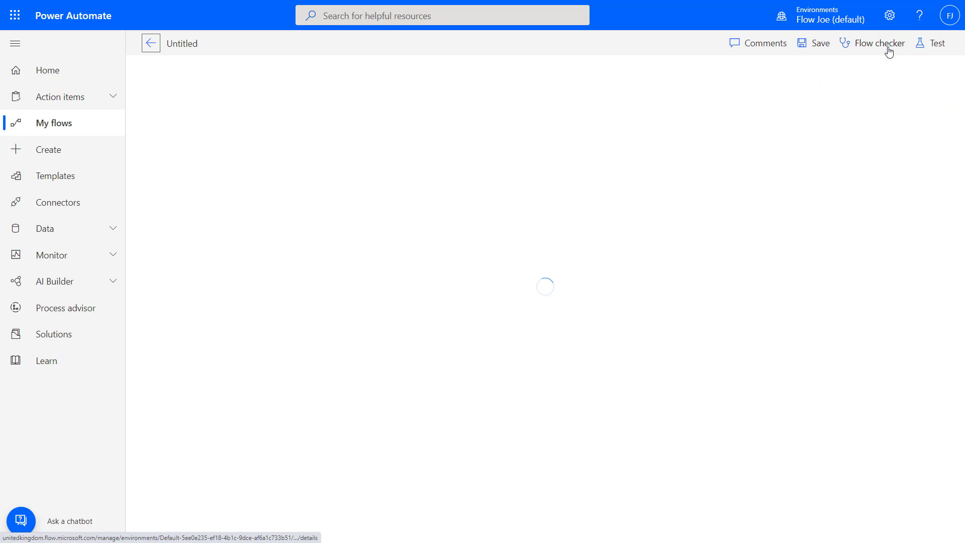
{"action": "left_click", "coordinate": [583, 145]}
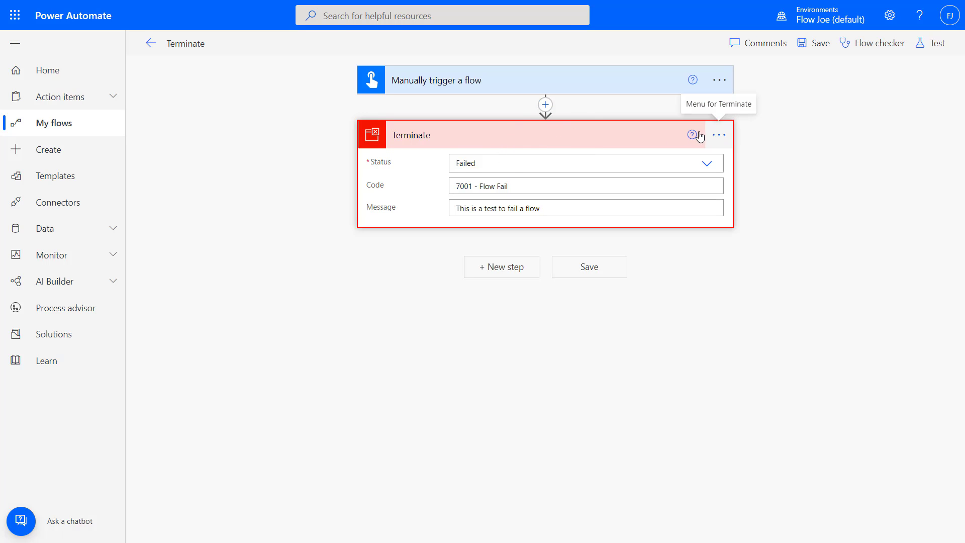
- Insert an Initialize variable action right after the trigger, found by searching 'initi'
{"action": "left_click", "coordinate": [545, 105]}
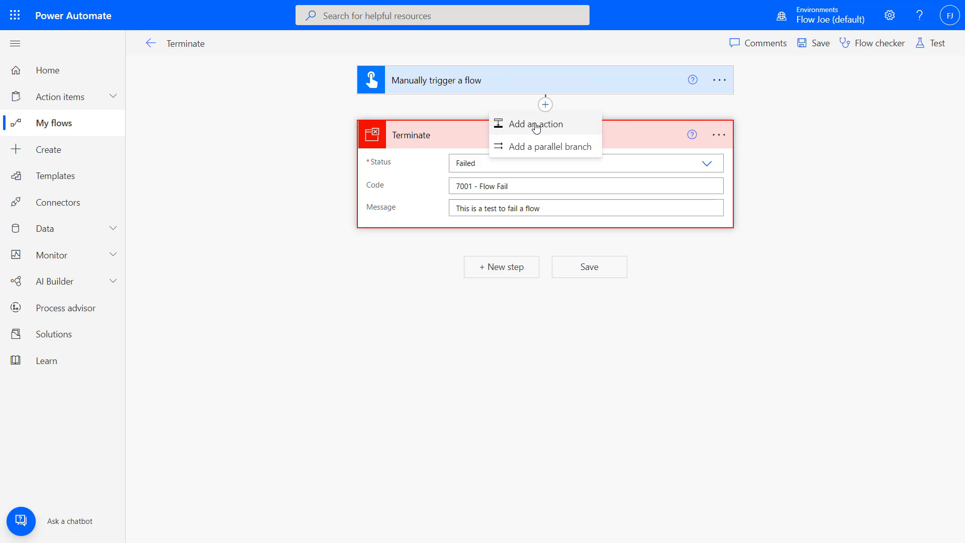
{"action": "left_click", "coordinate": [536, 125]}
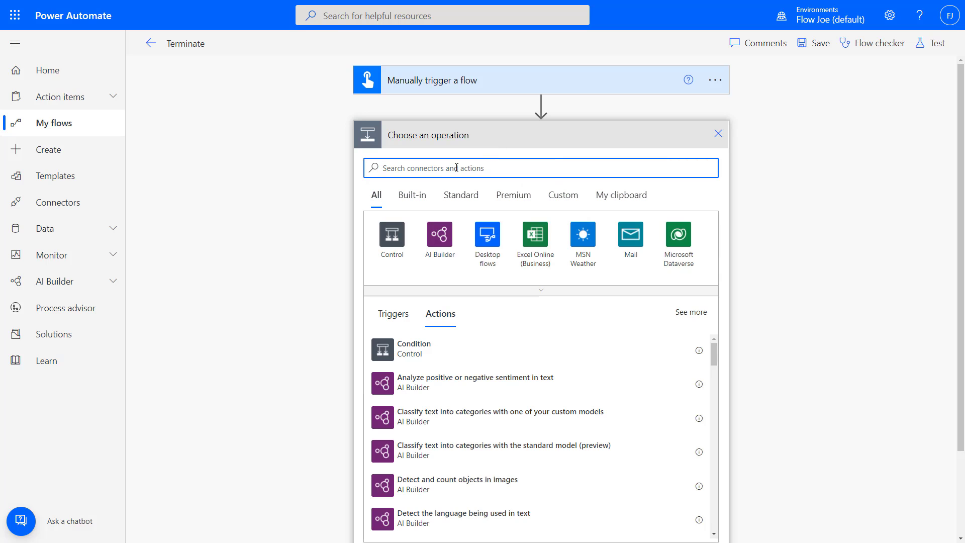
{"action": "type", "text": "initi"}
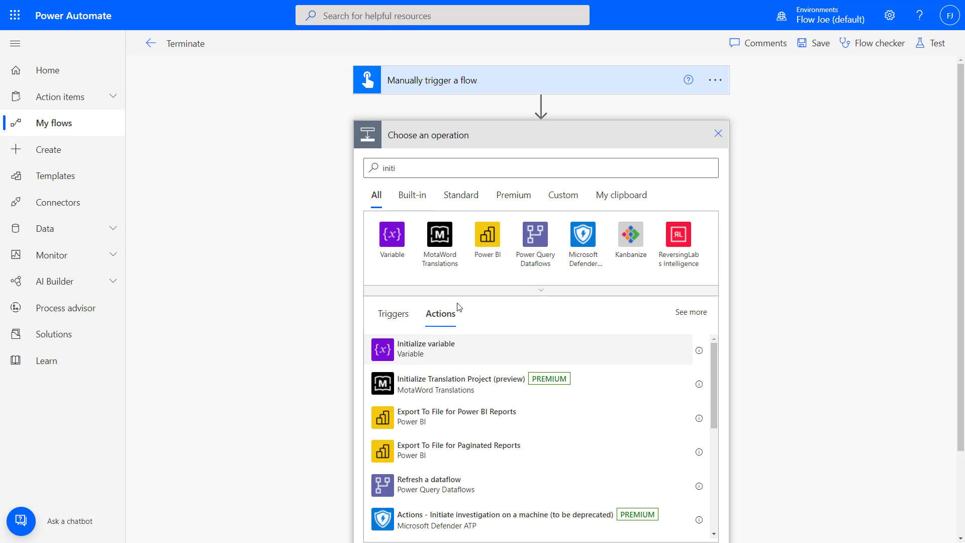
{"action": "left_click", "coordinate": [426, 348]}
- Configure the variable with name Name, type String, and value FlowJoe
{"action": "left_click", "coordinate": [486, 160]}
{"action": "type", "text": "FlowJoe"}
{"action": "left_click", "coordinate": [483, 190]}
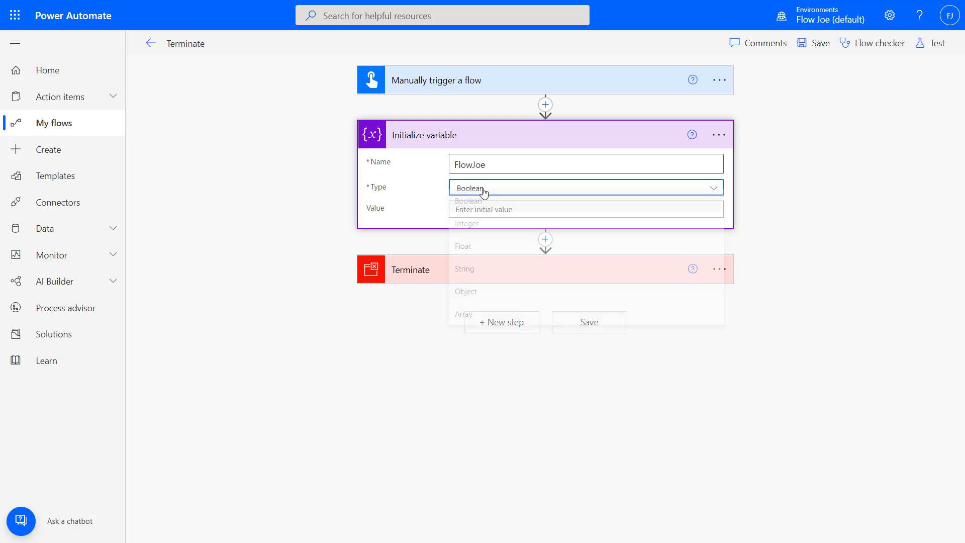
{"action": "left_click", "coordinate": [480, 277]}
{"action": "left_click", "coordinate": [492, 210]}
{"action": "type", "text": "FlowJo"}
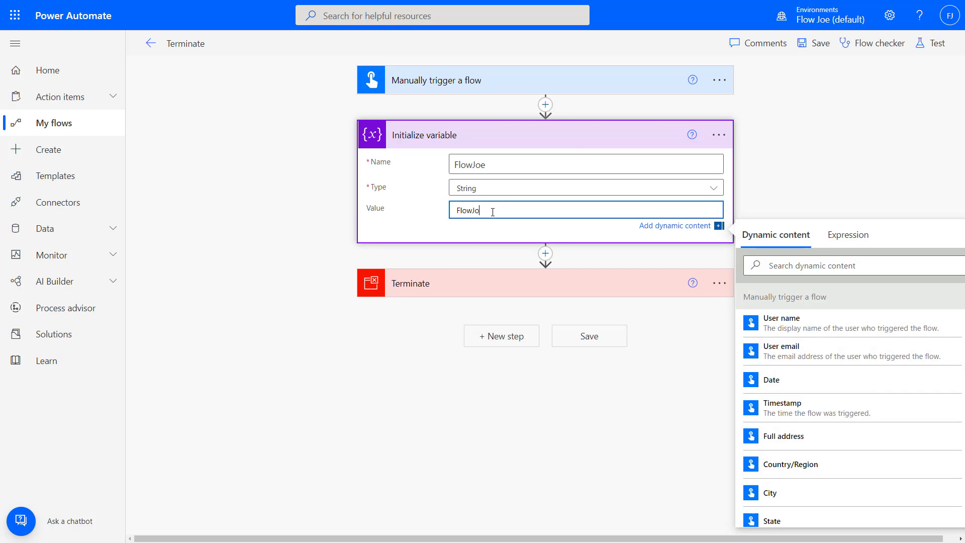
{"action": "type", "text": "e"}
{"action": "left_click", "coordinate": [718, 134]}
{"action": "left_click", "coordinate": [491, 164]}
{"action": "left_click_drag", "start_coordinate": [490, 165], "coordinate": [448, 165]}
{"action": "type", "text": "Name"}
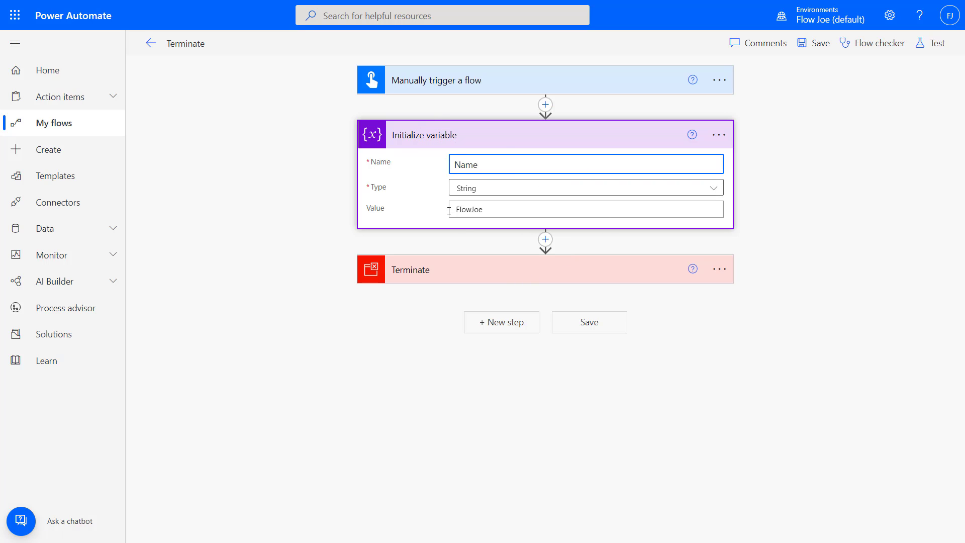
- Insert a Control > Condition below the variable testing whether Name is equal to FlowJoe
{"action": "left_click", "coordinate": [545, 239]}
{"action": "left_click", "coordinate": [510, 253]}
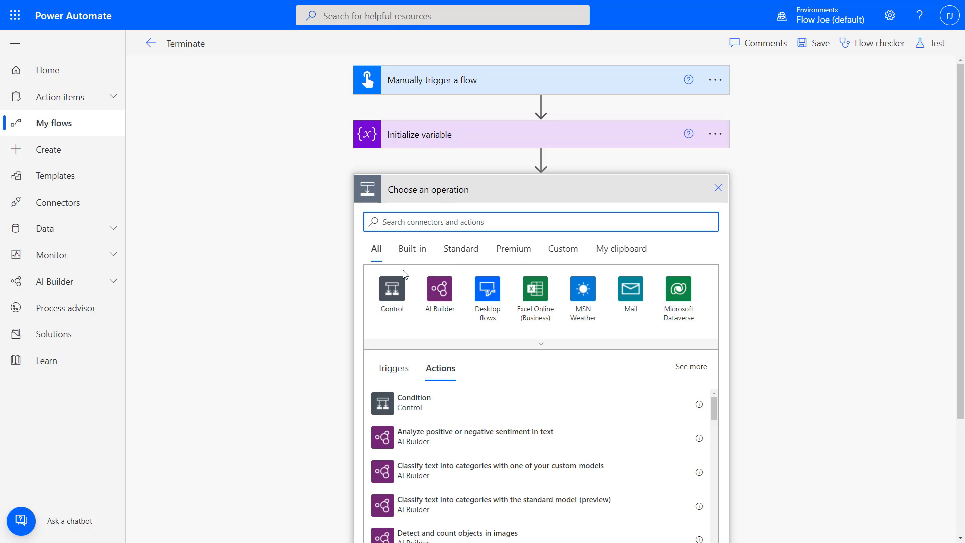
{"action": "left_click", "coordinate": [395, 282]}
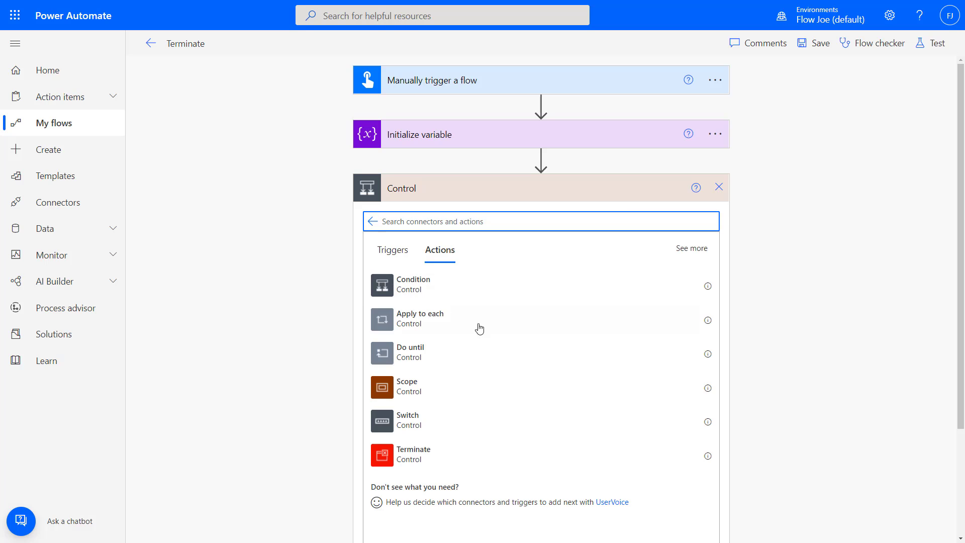
{"action": "left_click", "coordinate": [410, 283]}
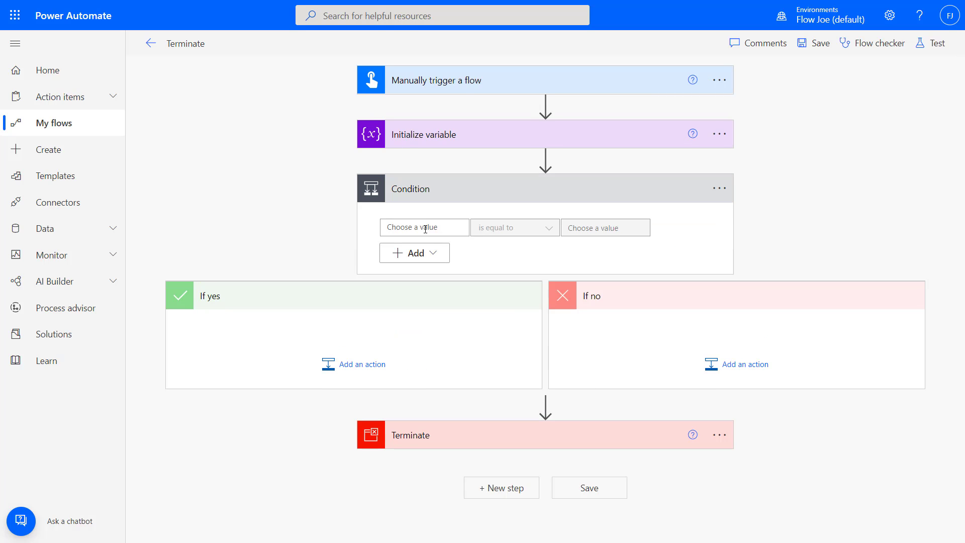
{"action": "left_click", "coordinate": [425, 229]}
{"action": "left_click", "coordinate": [531, 346]}
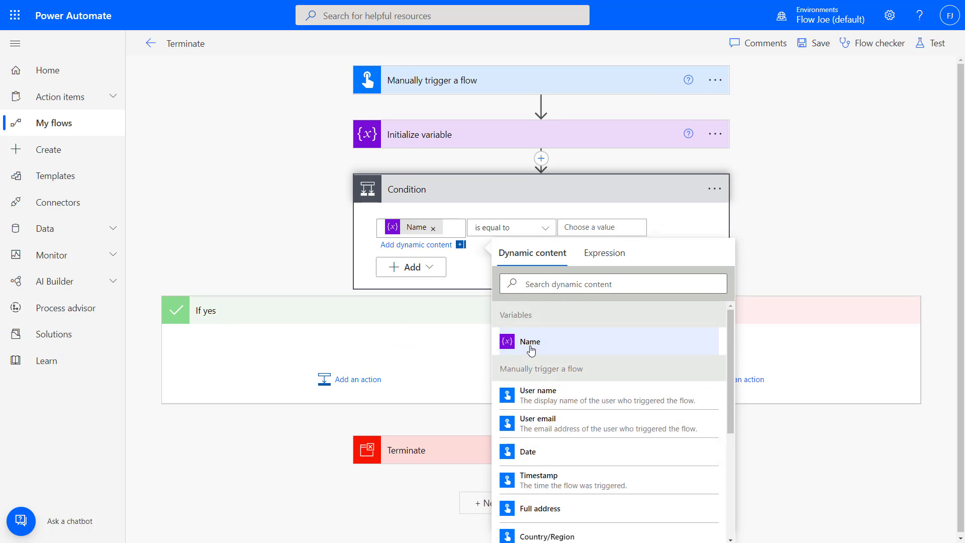
{"action": "left_click", "coordinate": [604, 227]}
{"action": "type", "text": "FlowJoe"}
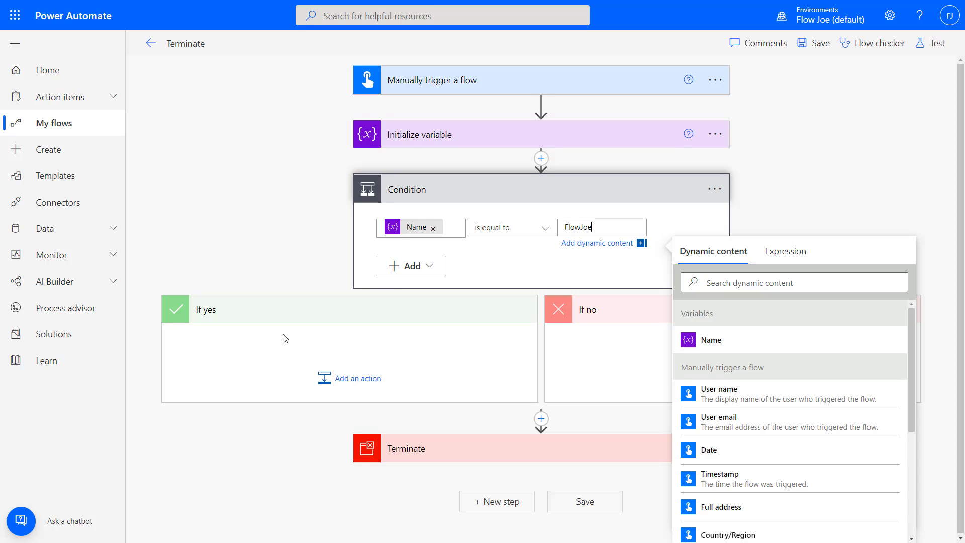
{"action": "left_click", "coordinate": [285, 332]}
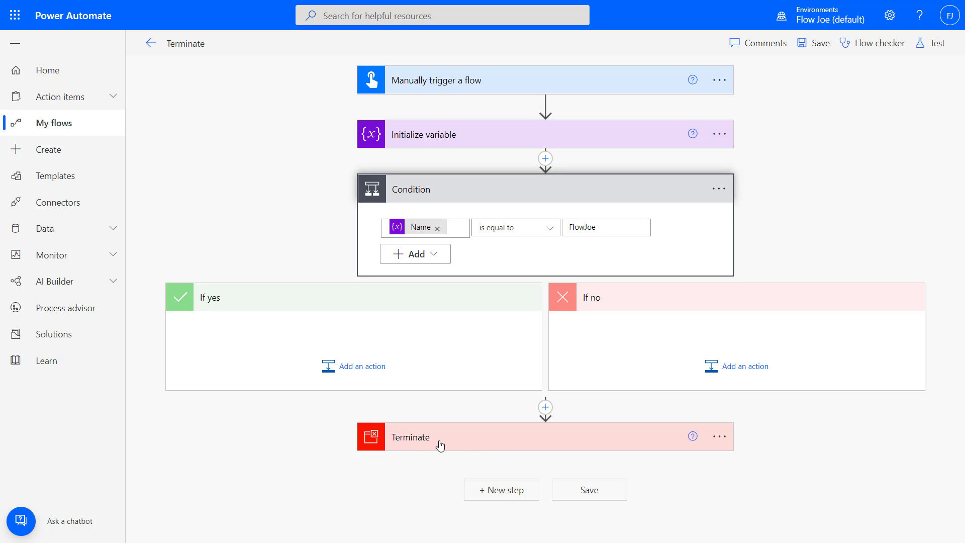
- Drag Terminate into the If yes branch and switch its status from Failed to Succeeded
{"action": "left_click_drag", "start_coordinate": [421, 444], "coordinate": [349, 339]}
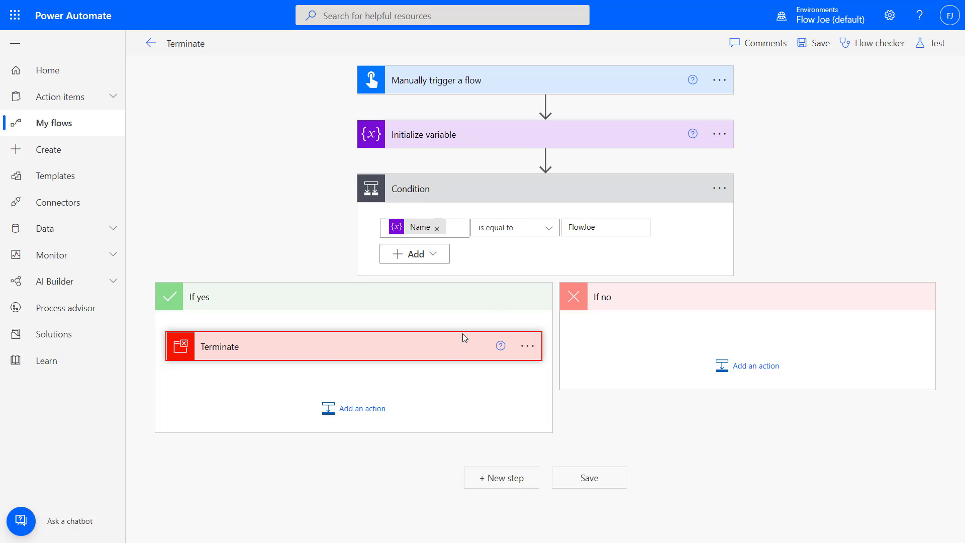
{"action": "left_click", "coordinate": [405, 354]}
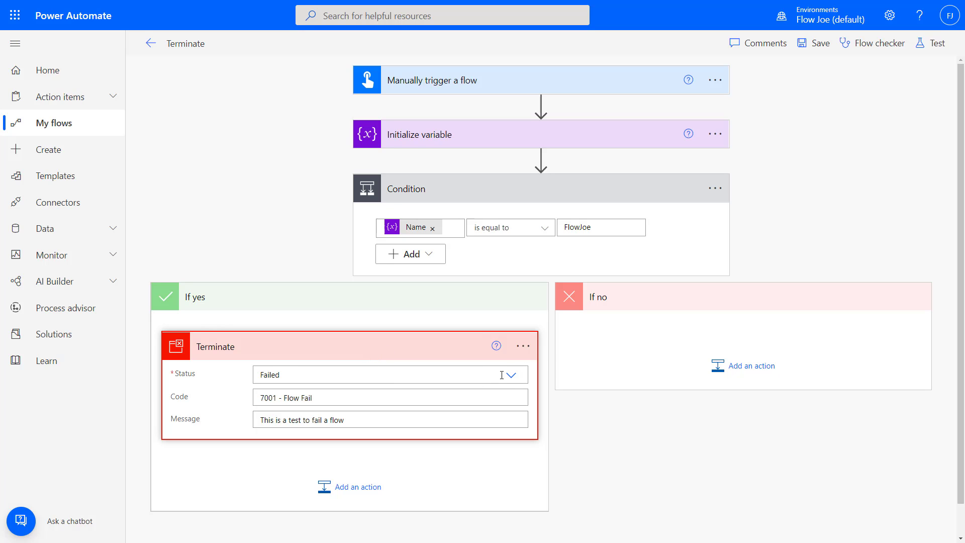
{"action": "left_click", "coordinate": [510, 374]}
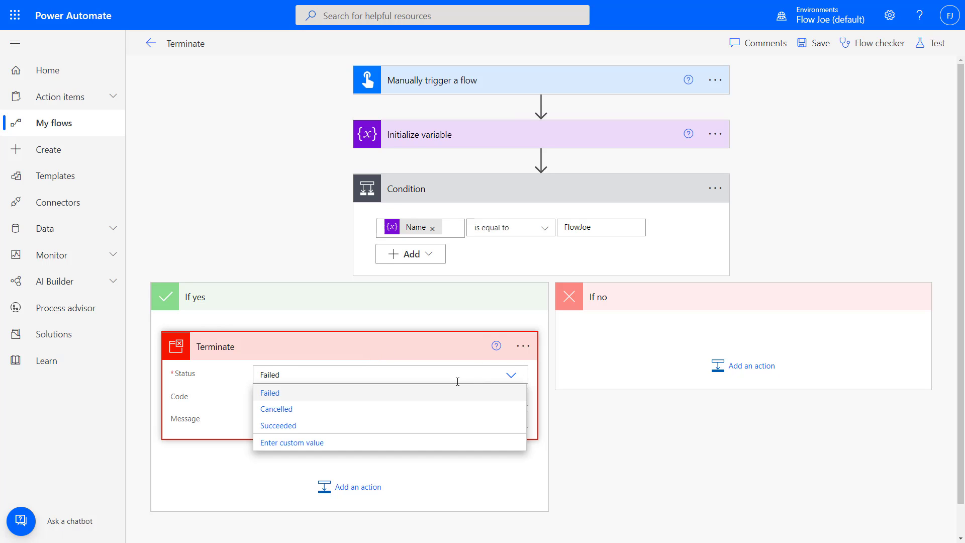
{"action": "left_click", "coordinate": [295, 426]}
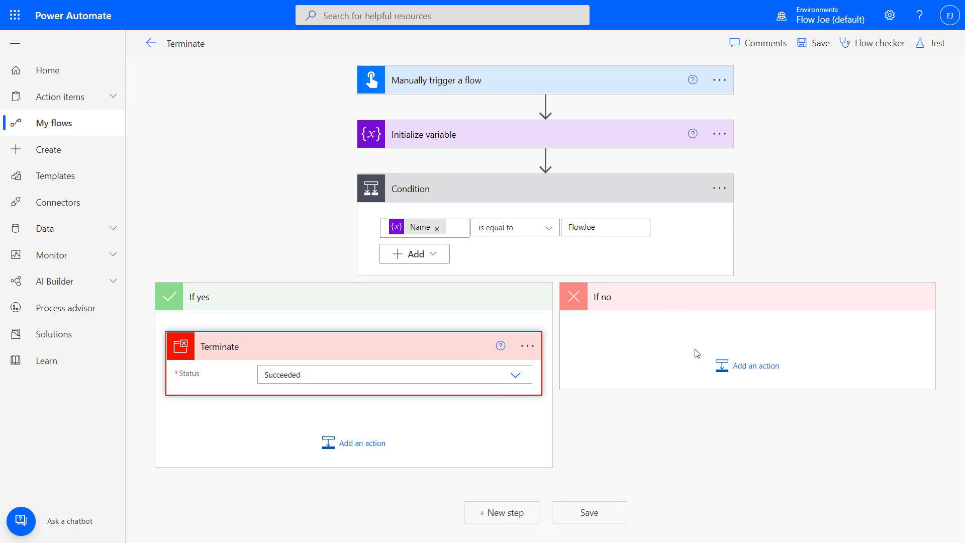
- Add a Control > Terminate 2 action to the If no branch
{"action": "left_click", "coordinate": [727, 372]}
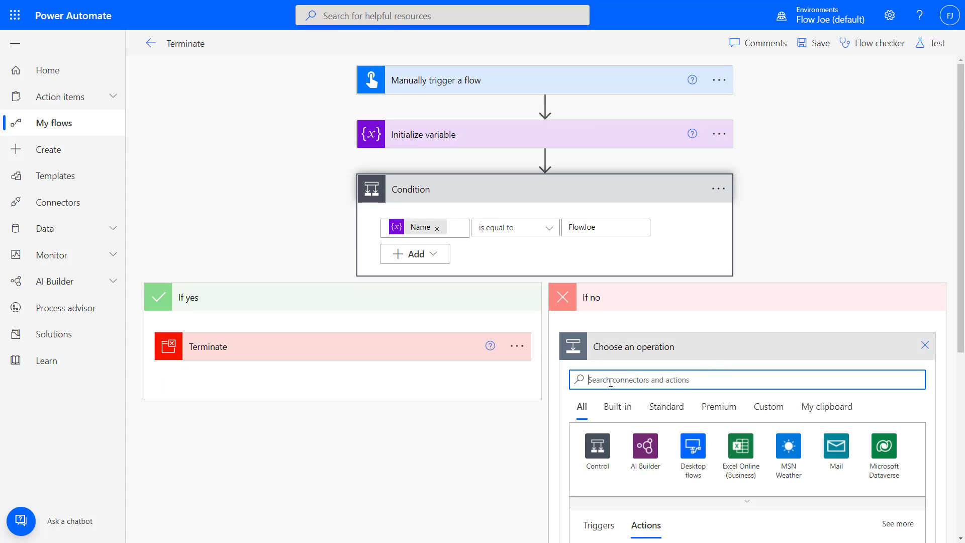
{"action": "scroll", "coordinate": [603, 454], "scroll_direction": "down", "scroll_amount": 2}
{"action": "left_click", "coordinate": [599, 352]}
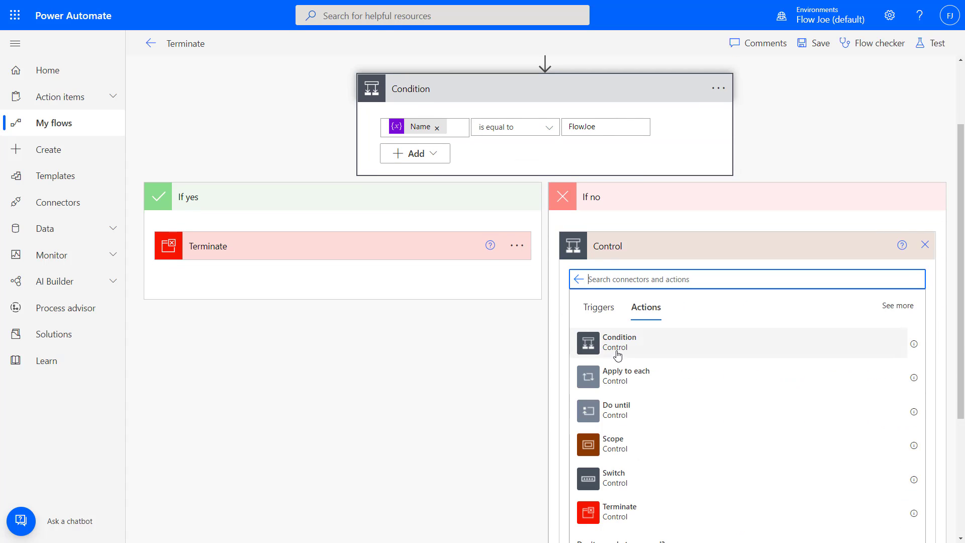
{"action": "left_click", "coordinate": [619, 510]}
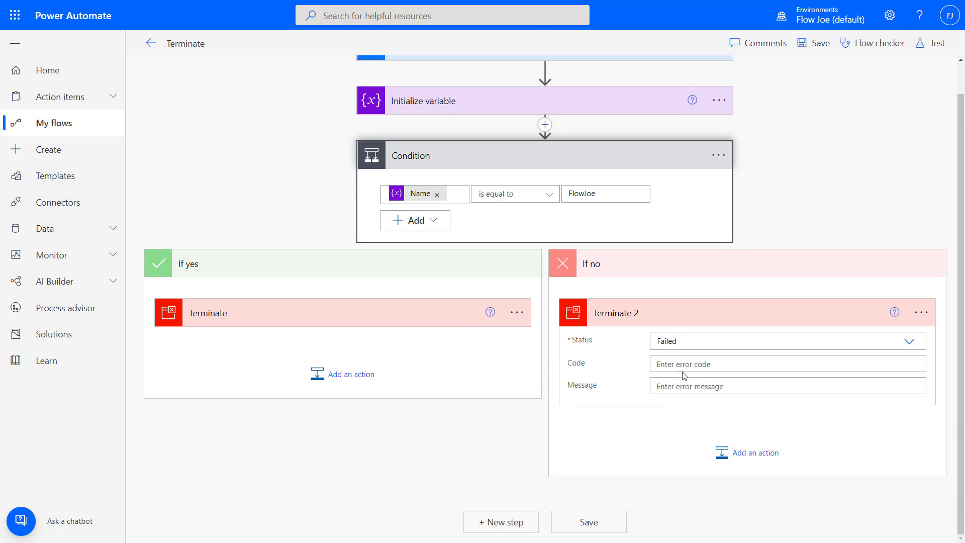
- Keep Terminate 2 Failed with code 'Error Unknown User' and message 'Failed at user check'
{"action": "left_click", "coordinate": [744, 344]}
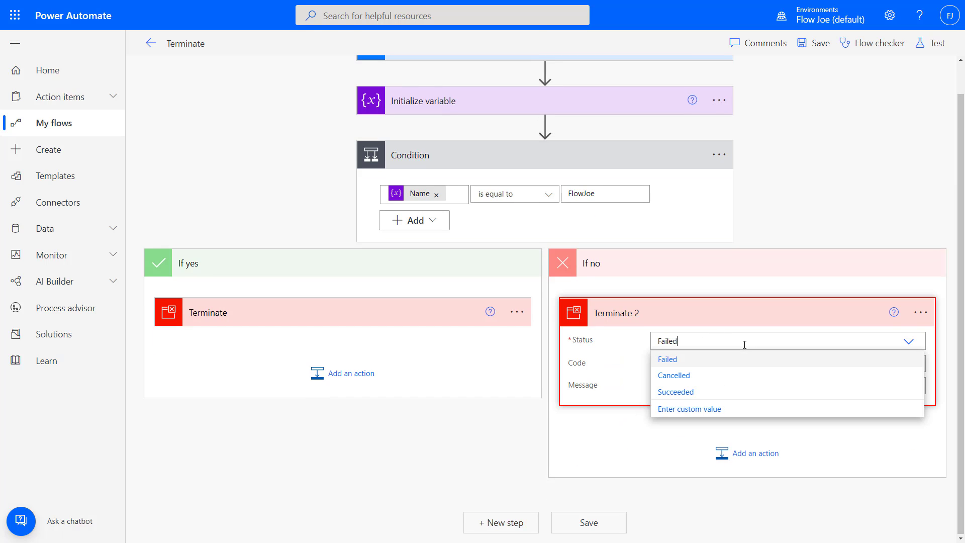
{"action": "left_click", "coordinate": [673, 363]}
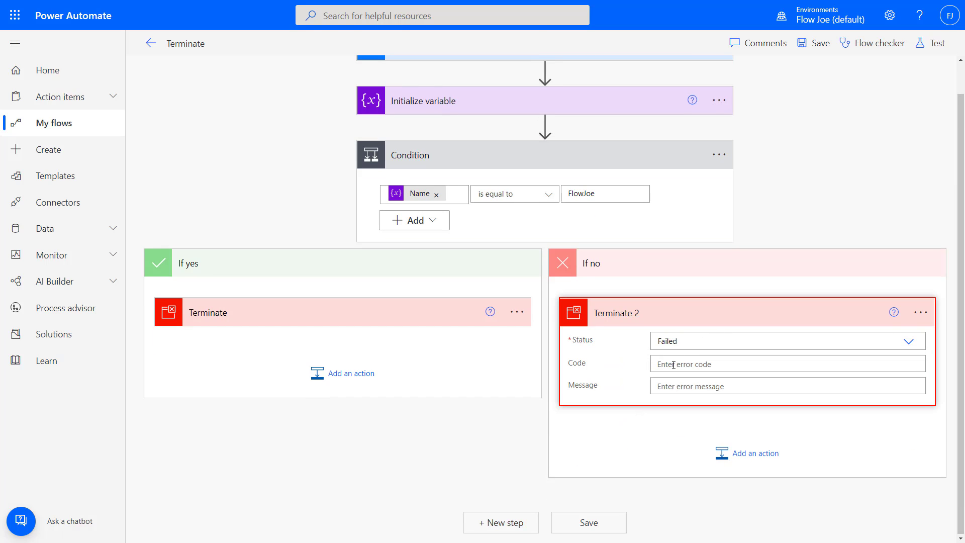
{"action": "left_click", "coordinate": [674, 364]}
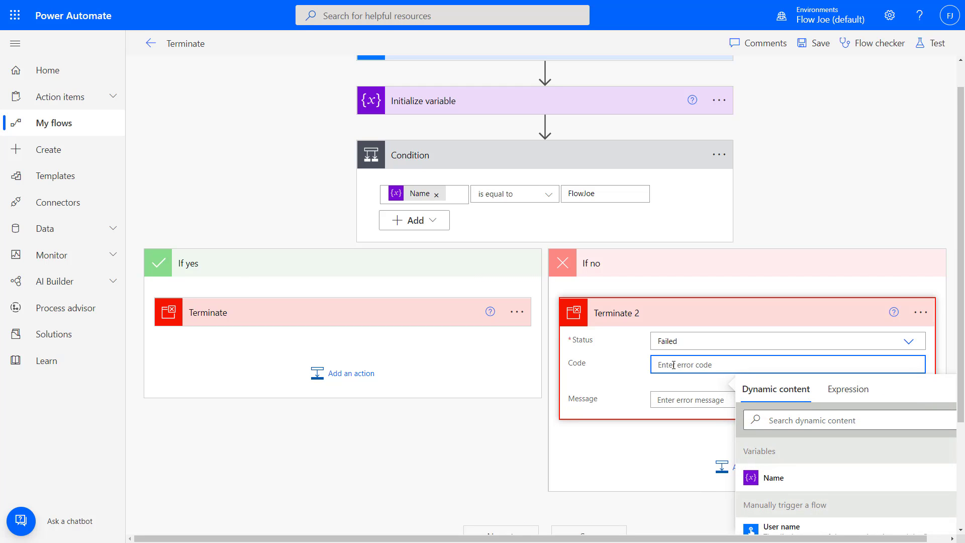
{"action": "type", "text": "Error Unknown User"}
{"action": "left_click", "coordinate": [671, 404]}
{"action": "type", "text": "Failed at use"}
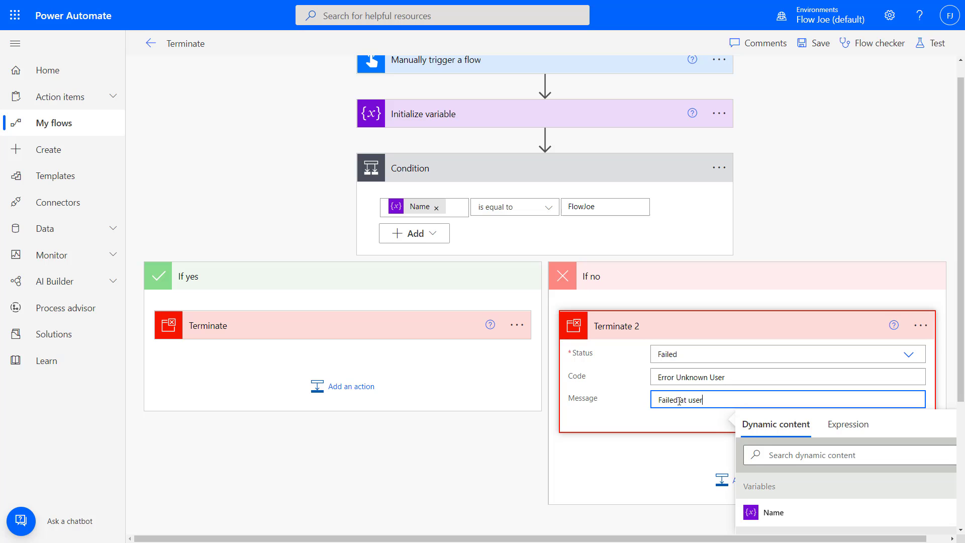
{"action": "type", "text": "r check"}
{"action": "left_click", "coordinate": [485, 472]}
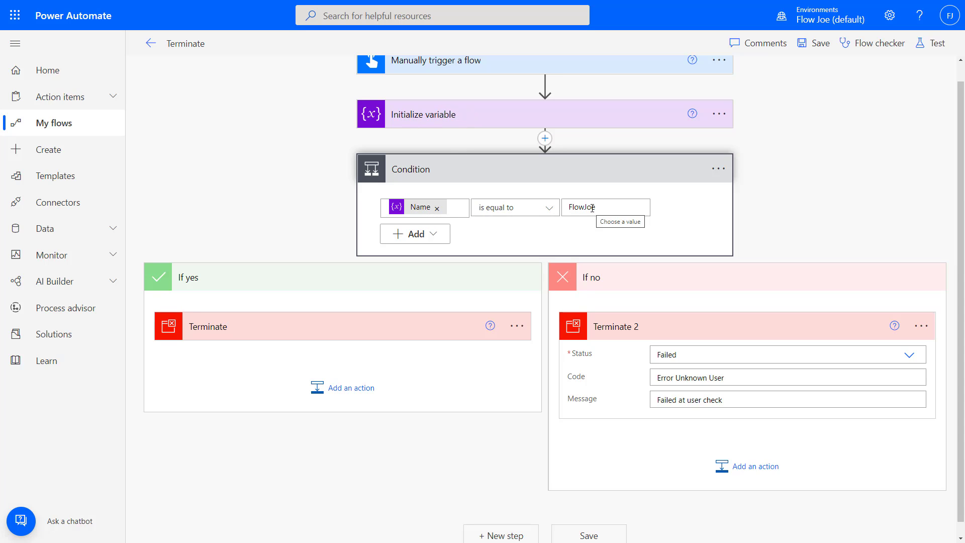
{"action": "left_click", "coordinate": [399, 326]}
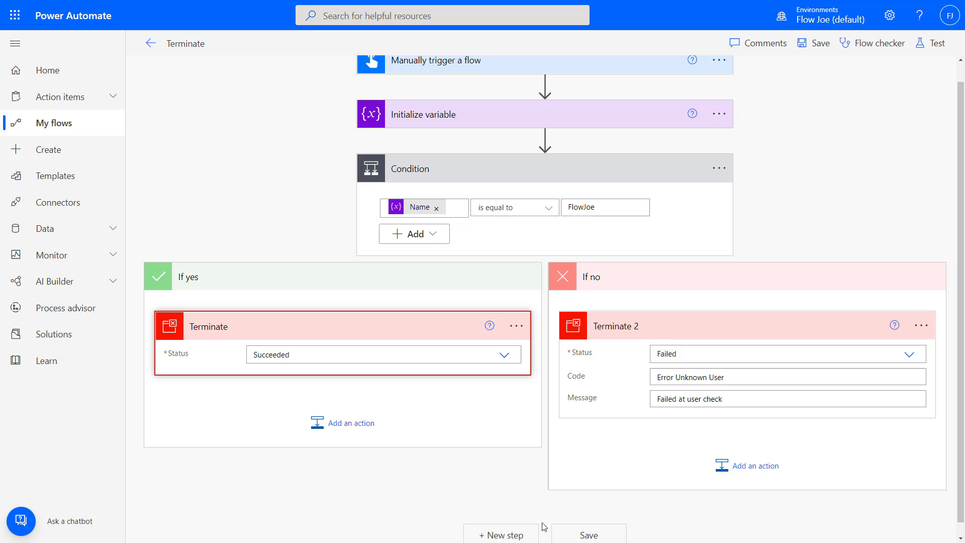
{"action": "left_click", "coordinate": [517, 327]}
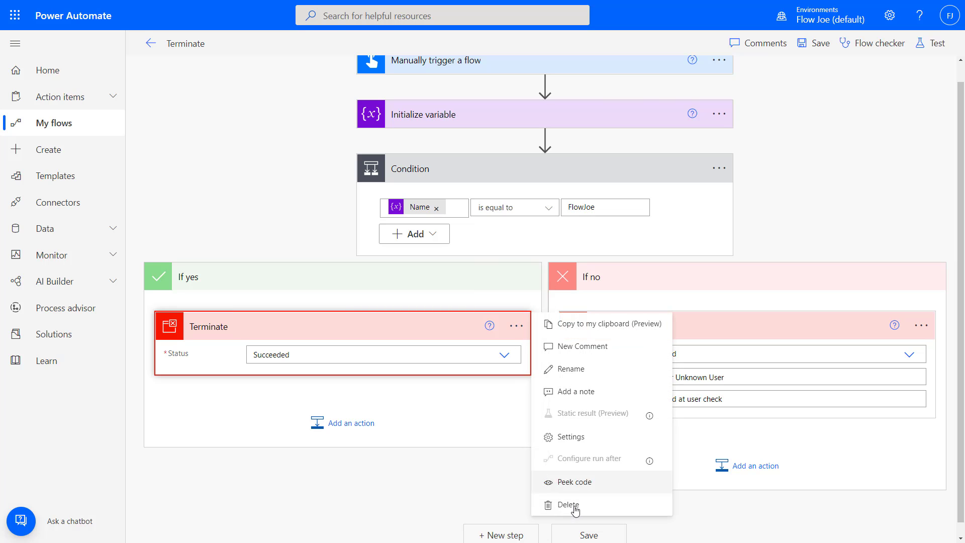
{"action": "left_click", "coordinate": [503, 420]}
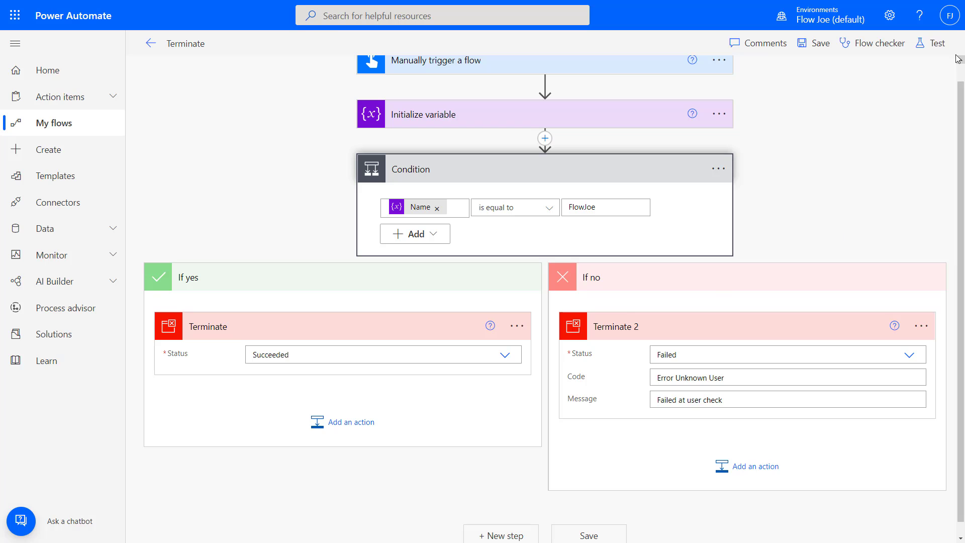
- Save the flow and run a manual test of it
{"action": "left_click", "coordinate": [937, 43]}
{"action": "left_click", "coordinate": [807, 76]}
{"action": "left_click", "coordinate": [820, 521]}
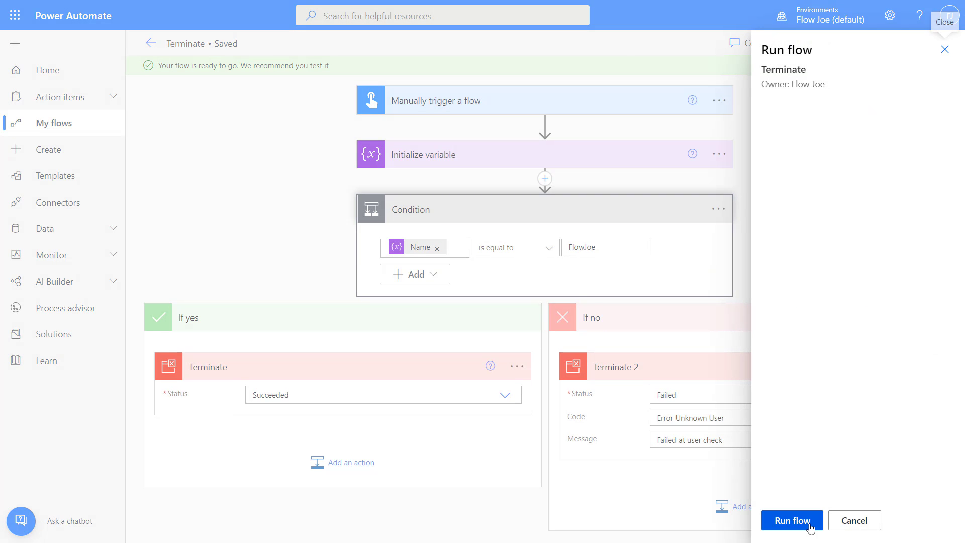
{"action": "left_click", "coordinate": [811, 522]}
{"action": "left_click", "coordinate": [810, 523]}
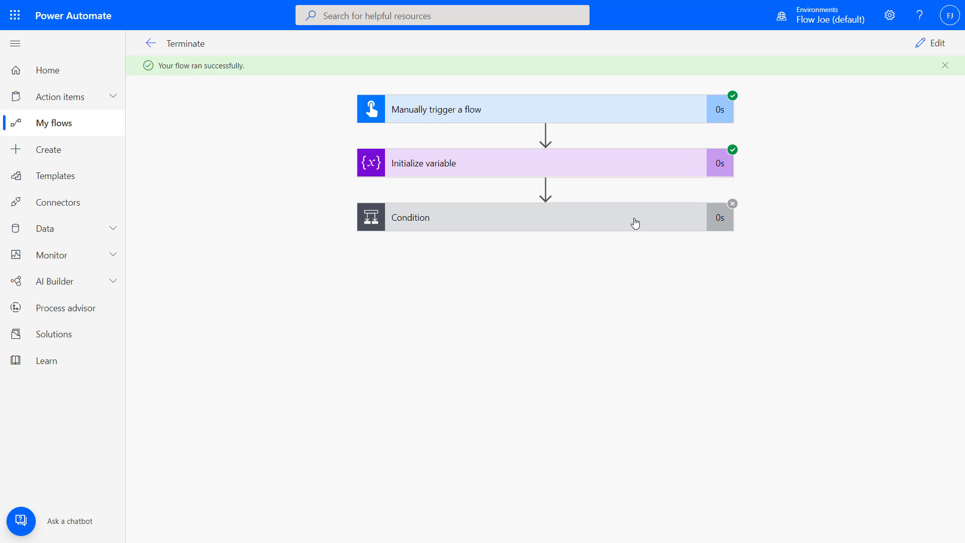
- Check the succeeded run's Condition and If yes Terminate inputs, then return to the flow details
{"action": "left_click", "coordinate": [632, 226]}
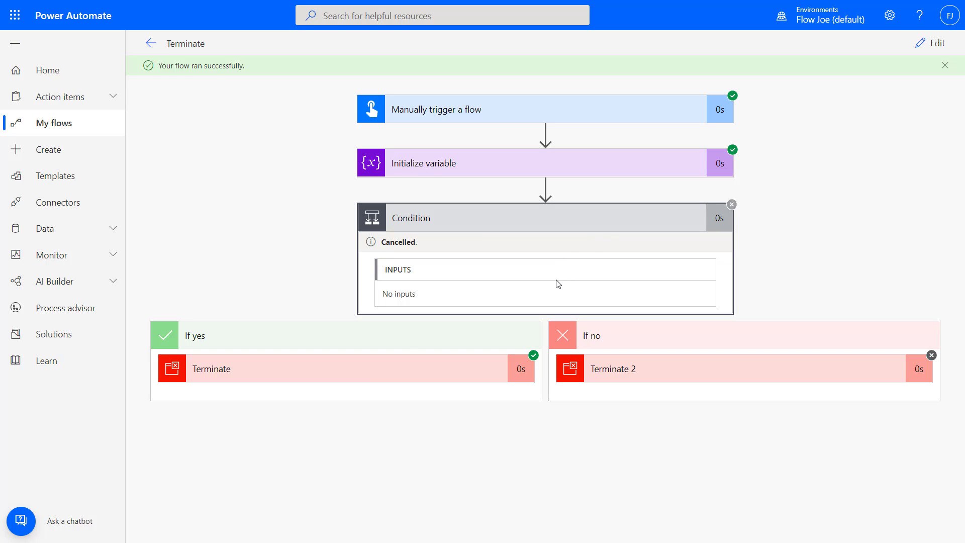
{"action": "left_click", "coordinate": [387, 371]}
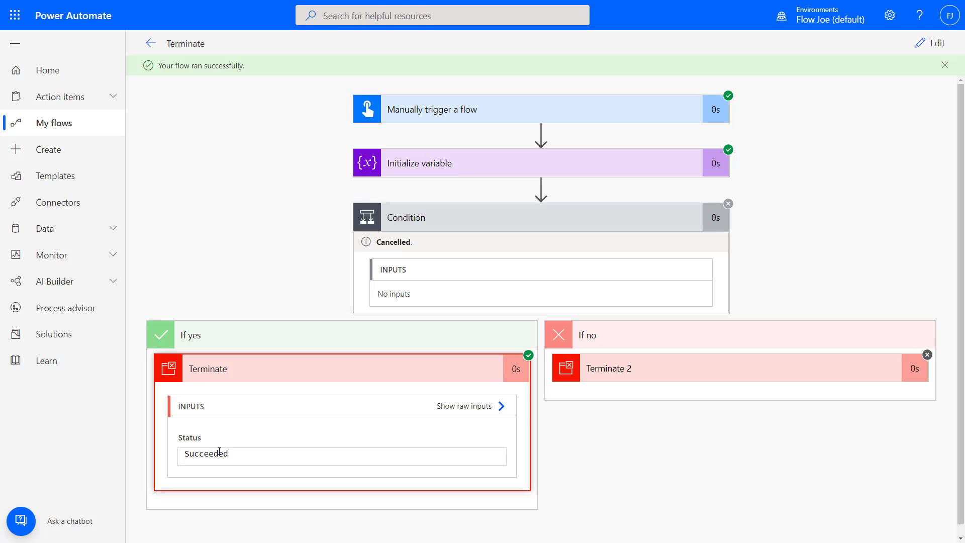
{"action": "left_click", "coordinate": [150, 43]}
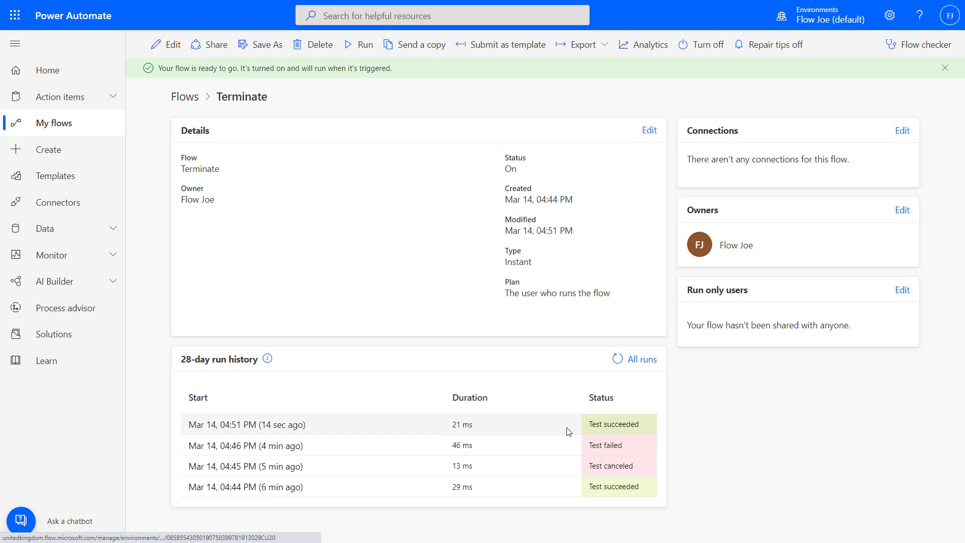
- Edit the flow and delete the Terminate action from the If yes branch
{"action": "left_click", "coordinate": [171, 43]}
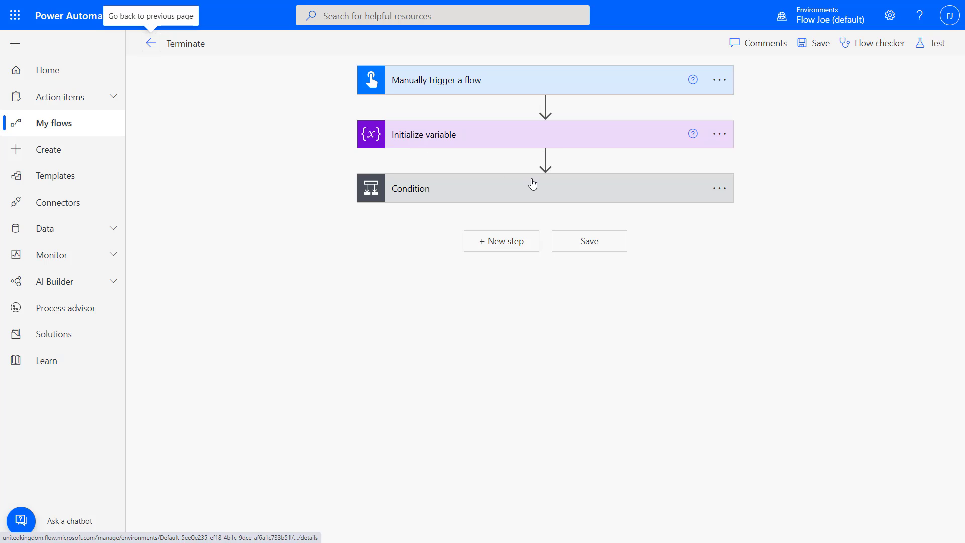
{"action": "left_click", "coordinate": [533, 184]}
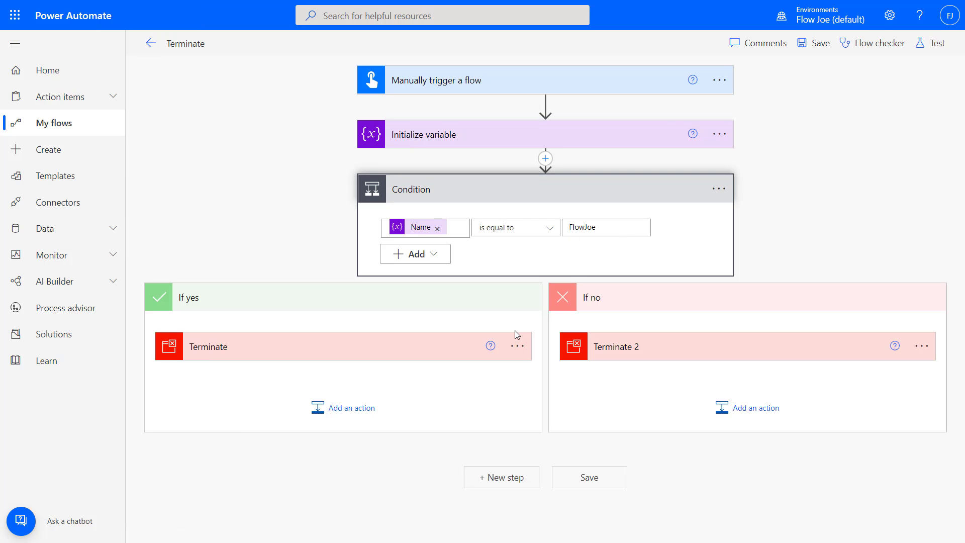
{"action": "left_click", "coordinate": [517, 345]}
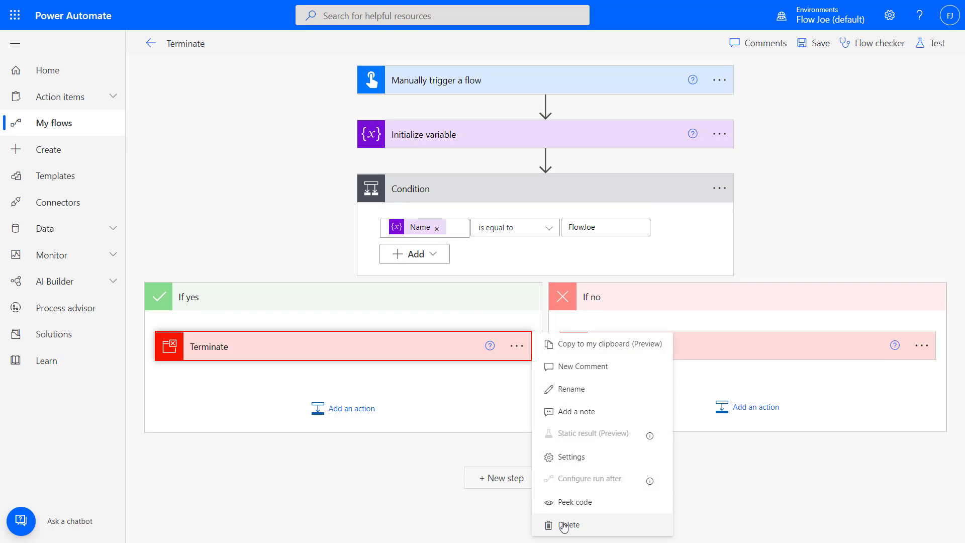
{"action": "left_click", "coordinate": [564, 525]}
{"action": "left_click", "coordinate": [493, 300]}
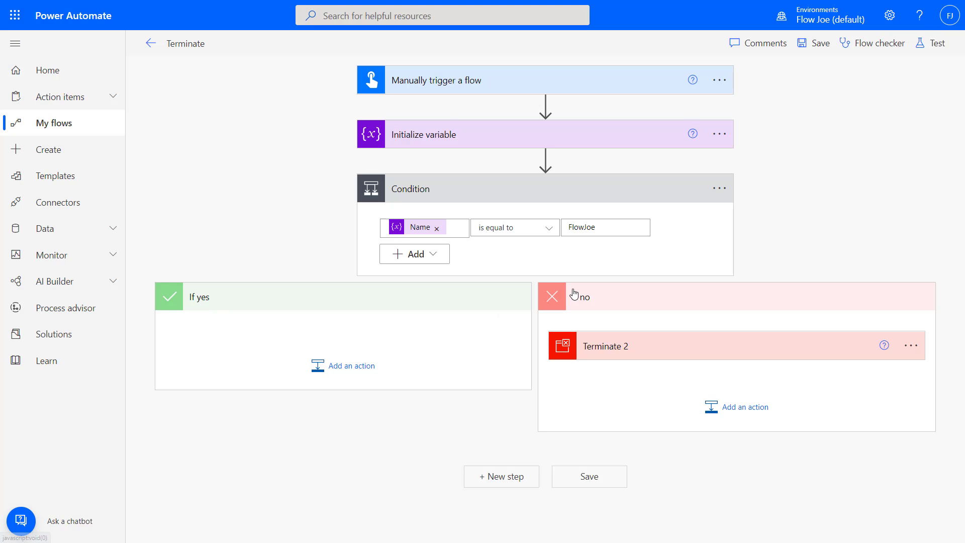
- Save and manually test the flow, confirm the Condition evaluated true, then return to details
{"action": "left_click", "coordinate": [930, 44]}
{"action": "left_click", "coordinate": [804, 83]}
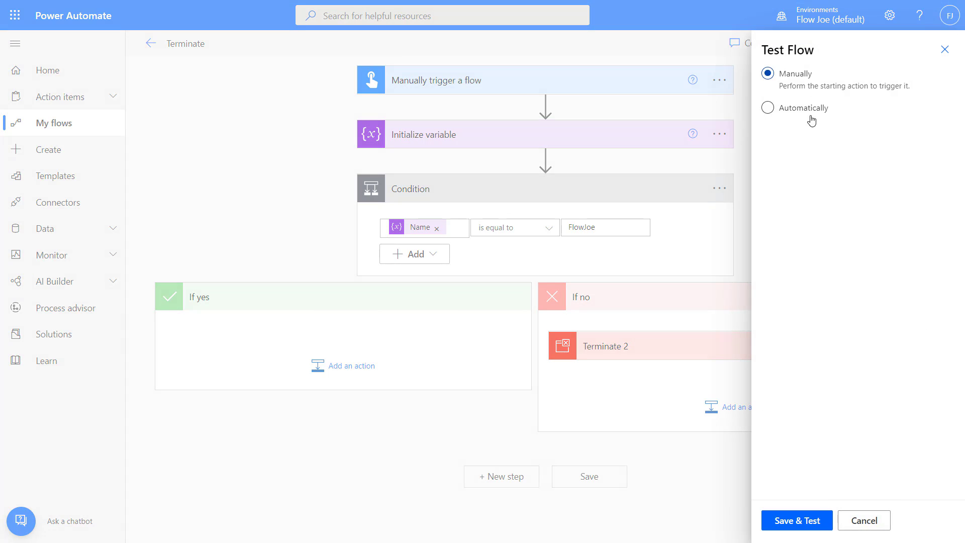
{"action": "left_click", "coordinate": [810, 524]}
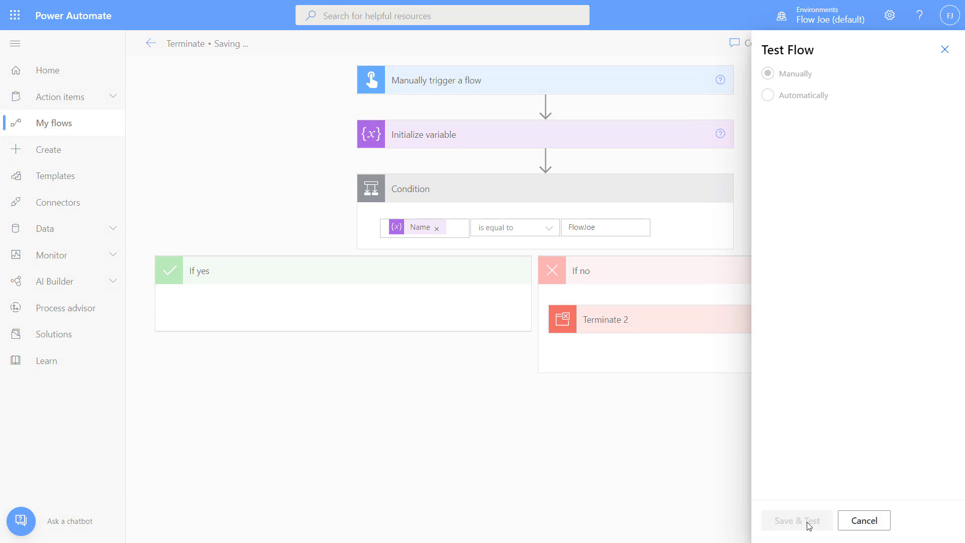
{"action": "left_click", "coordinate": [807, 522]}
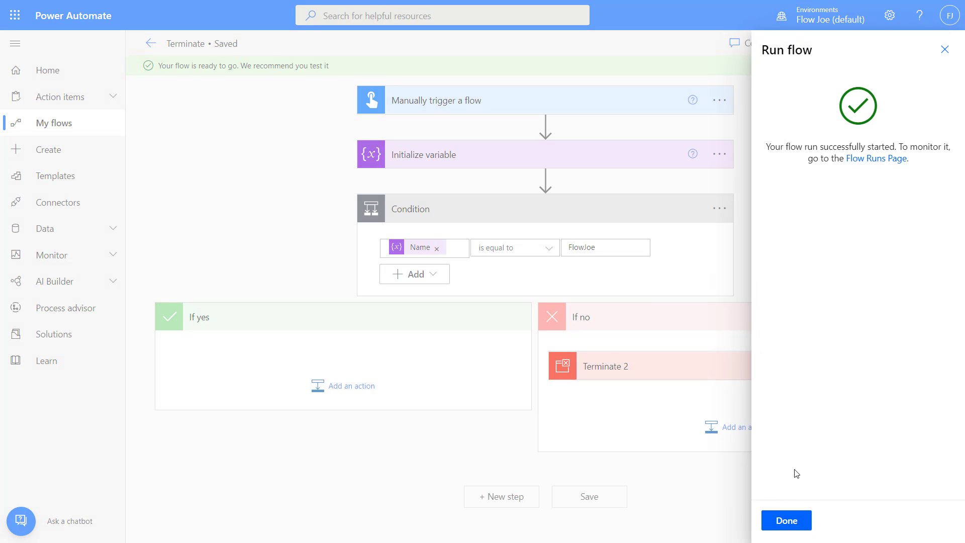
{"action": "left_click", "coordinate": [785, 517]}
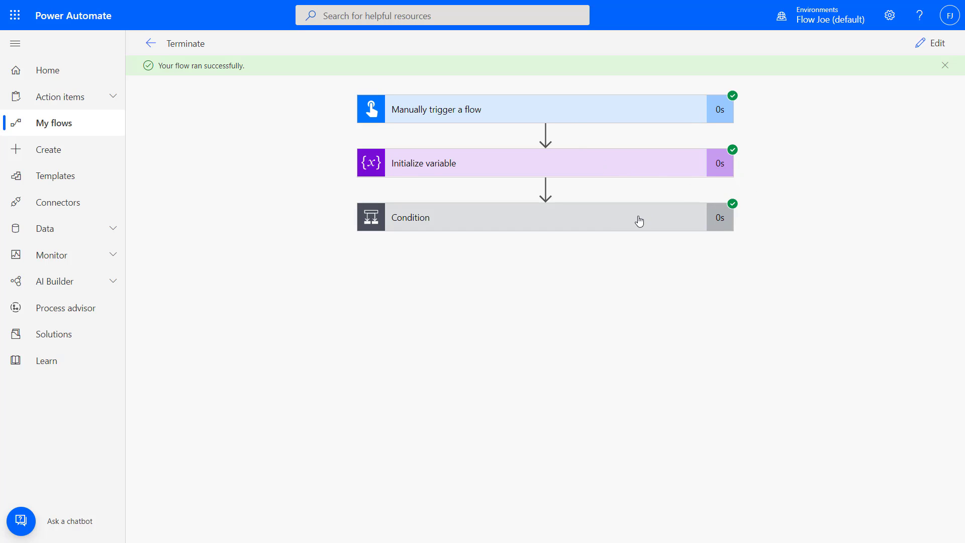
{"action": "left_click", "coordinate": [450, 223]}
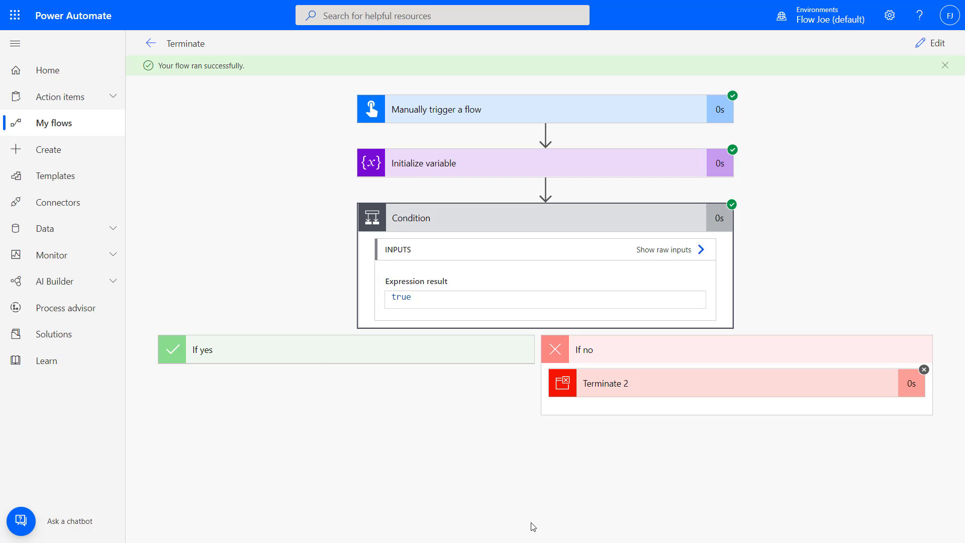
{"action": "left_click", "coordinate": [151, 43]}
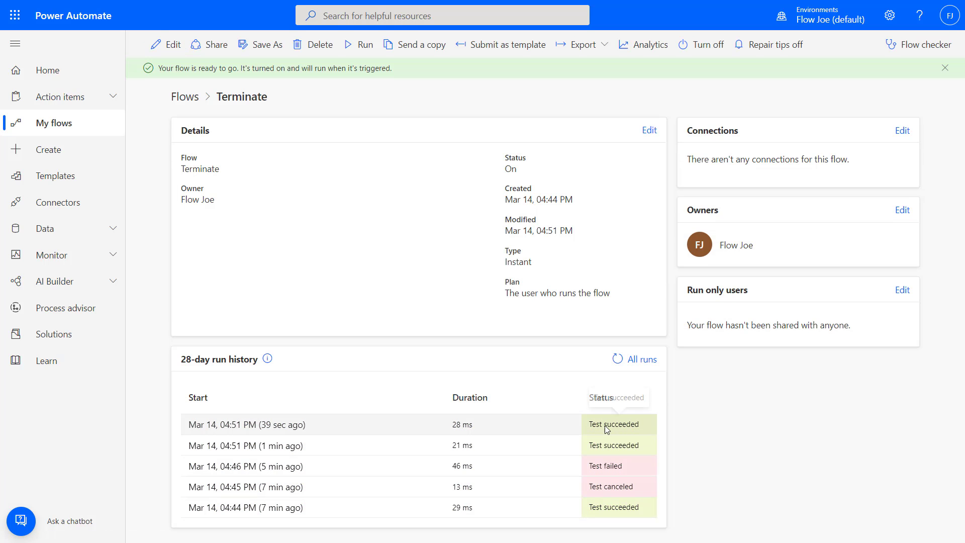
- Inspect the 4:51 PM run's Condition result, then reopen the flow in the editor
{"action": "left_click", "coordinate": [281, 441]}
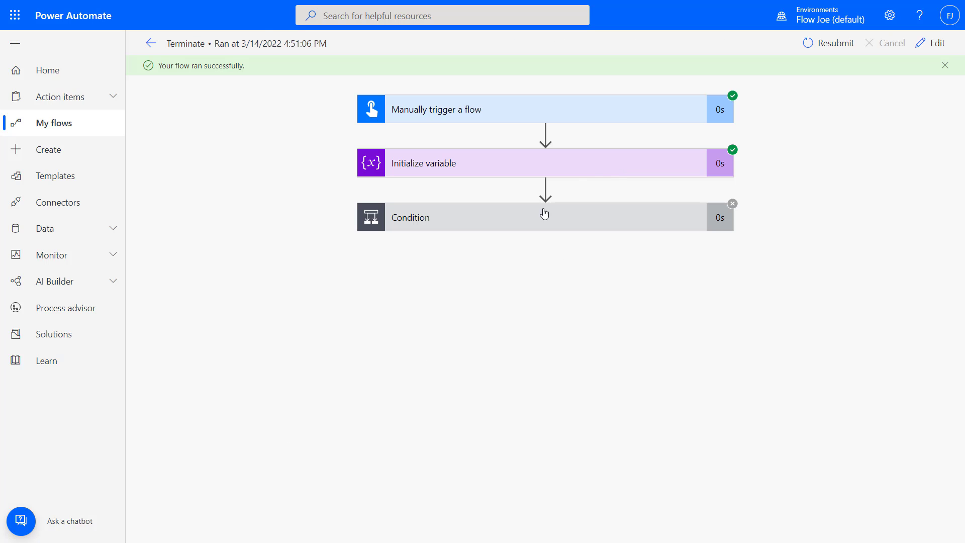
{"action": "left_click", "coordinate": [617, 224]}
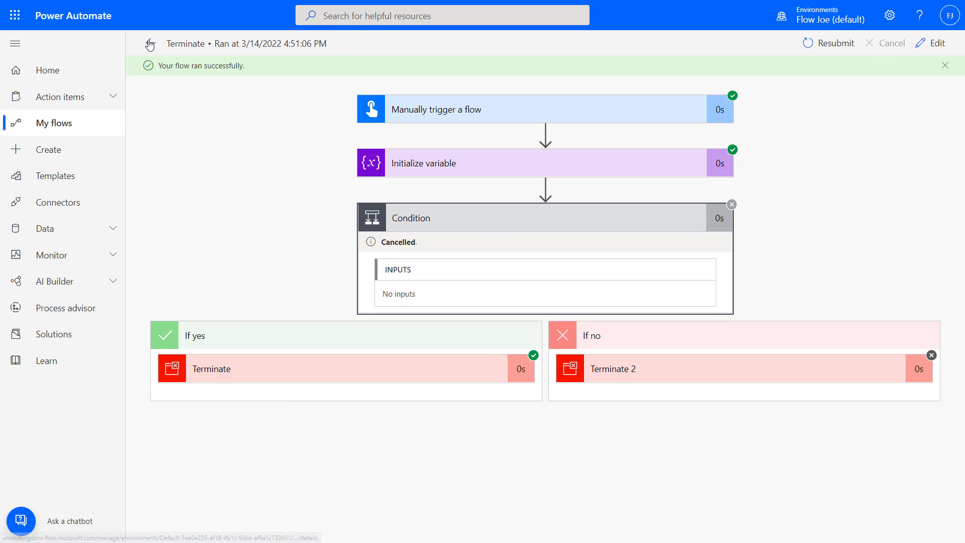
{"action": "left_click", "coordinate": [937, 46]}
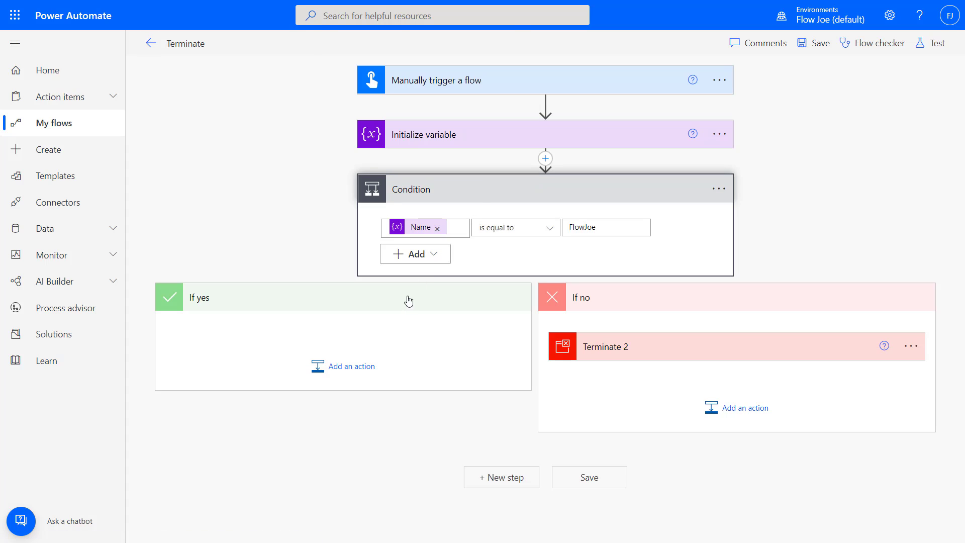
- Change the Name variable's value from FlowJoe to Jax
{"action": "left_click", "coordinate": [477, 136]}
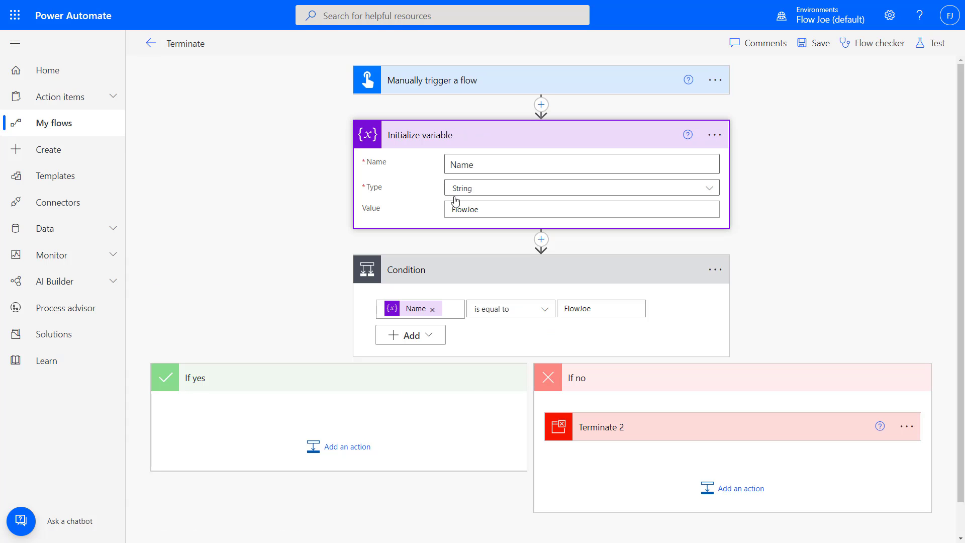
{"action": "double_click", "coordinate": [482, 210]}
{"action": "type", "text": "Jax"}
{"action": "left_click", "coordinate": [301, 229]}
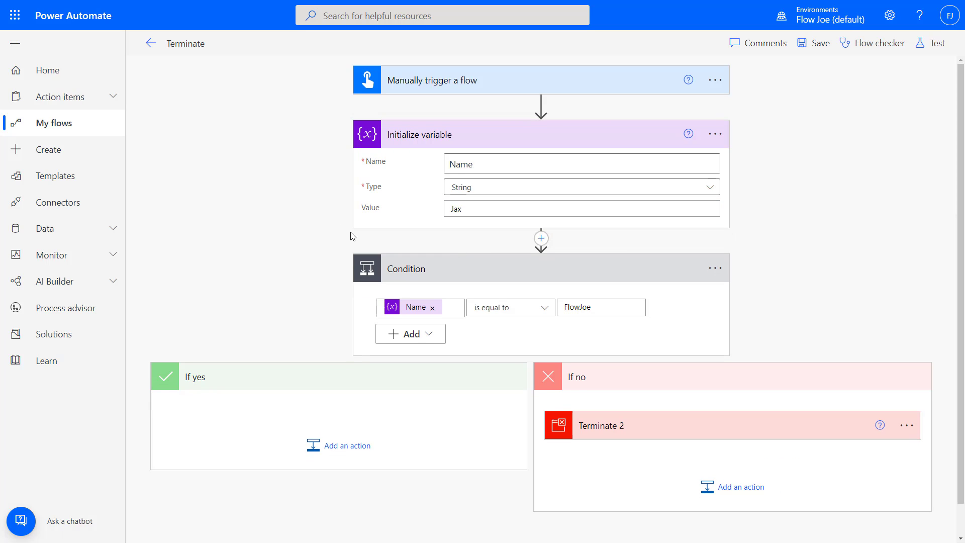
{"action": "left_click", "coordinate": [599, 428]}
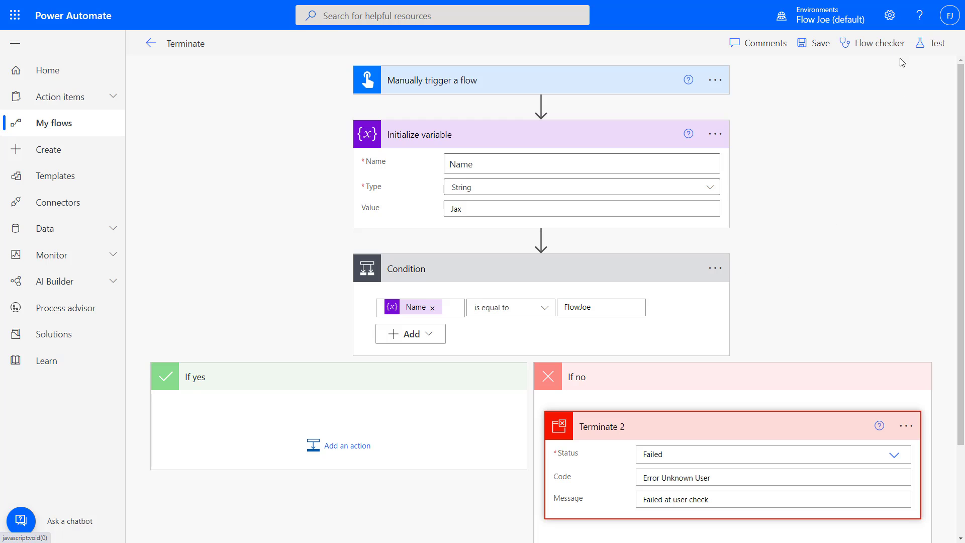
- Save the flow and run a manual test, which takes the If no path
{"action": "left_click", "coordinate": [932, 43]}
{"action": "left_click", "coordinate": [767, 73]}
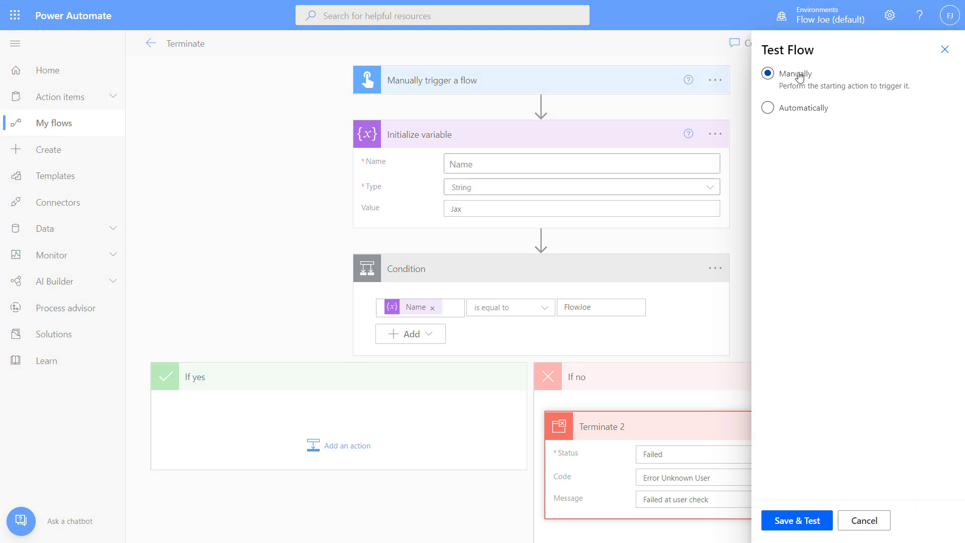
{"action": "left_click", "coordinate": [792, 511]}
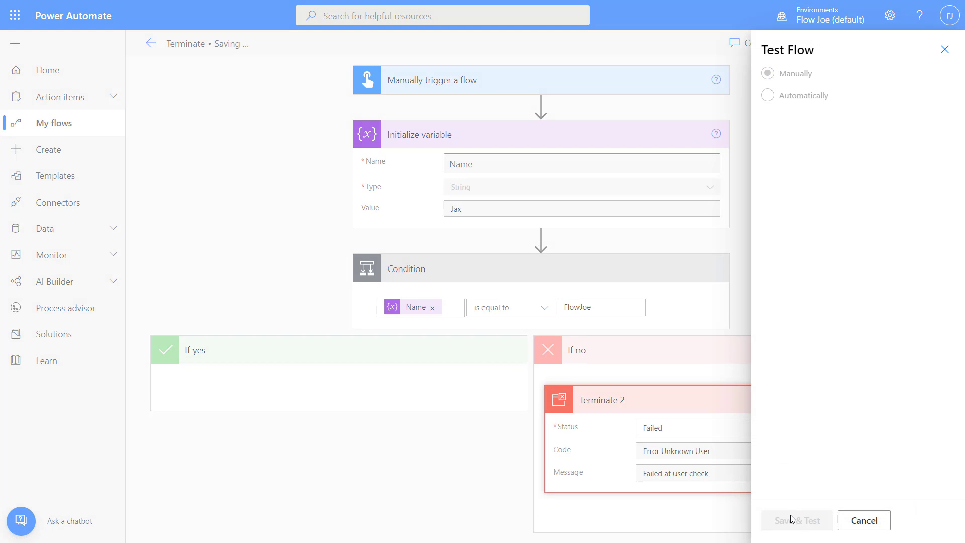
{"action": "left_click", "coordinate": [790, 520]}
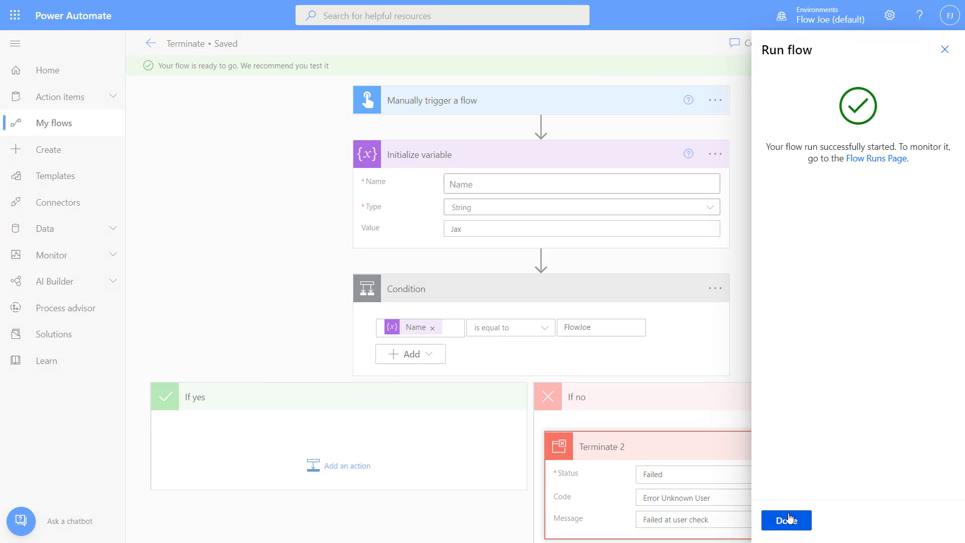
{"action": "left_click", "coordinate": [788, 511]}
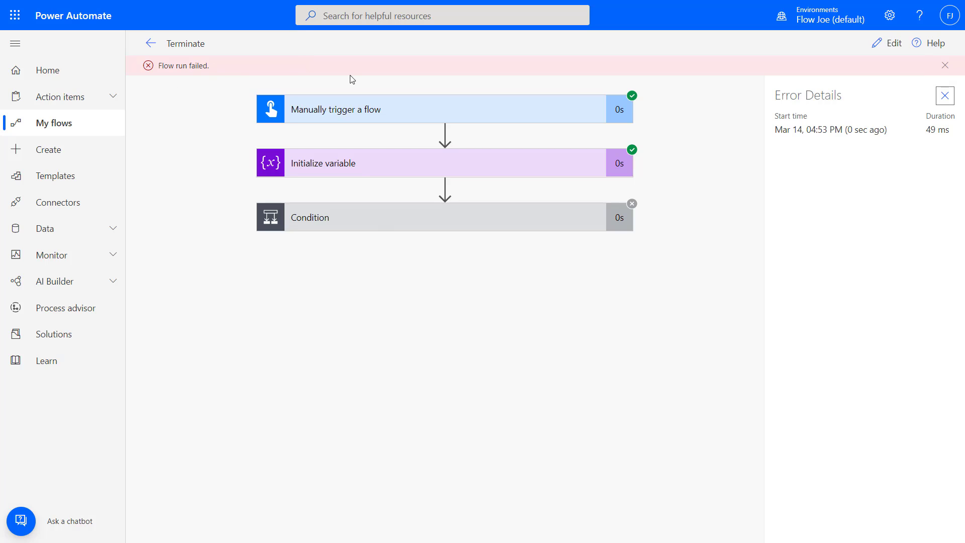
- Inspect the failed run's Condition and Terminate 2 inputs, then return to the run history
{"action": "left_click", "coordinate": [379, 220]}
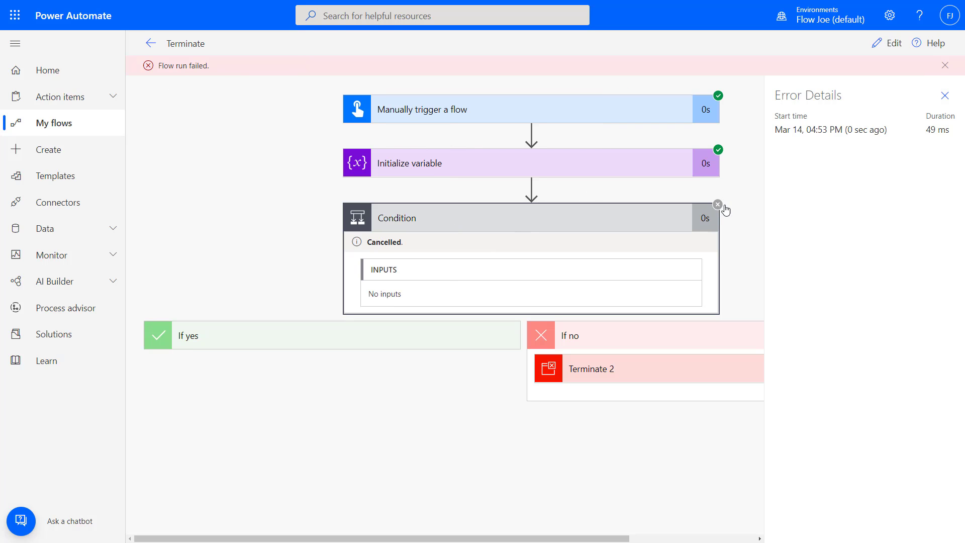
{"action": "left_click", "coordinate": [583, 369]}
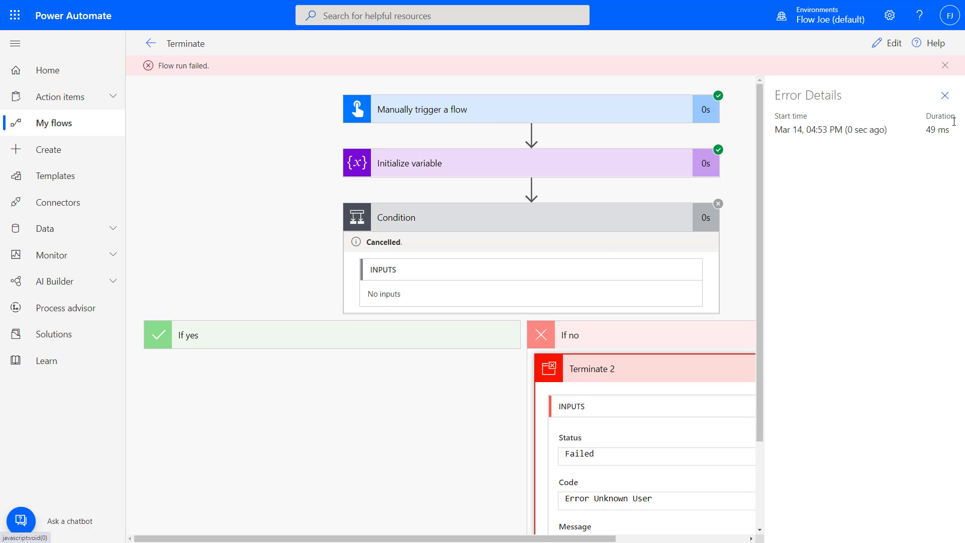
{"action": "left_click", "coordinate": [945, 96]}
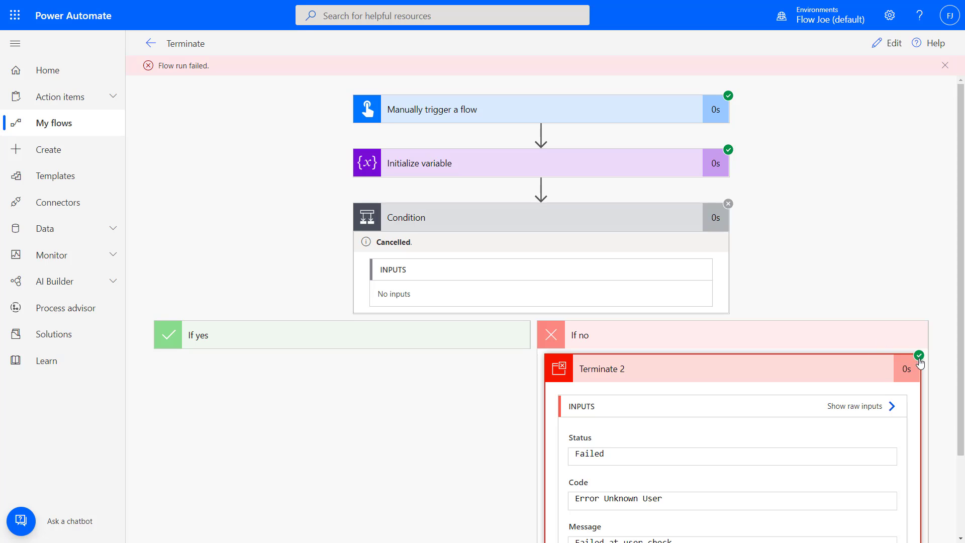
{"action": "scroll", "coordinate": [581, 349], "scroll_direction": "down", "scroll_amount": 2}
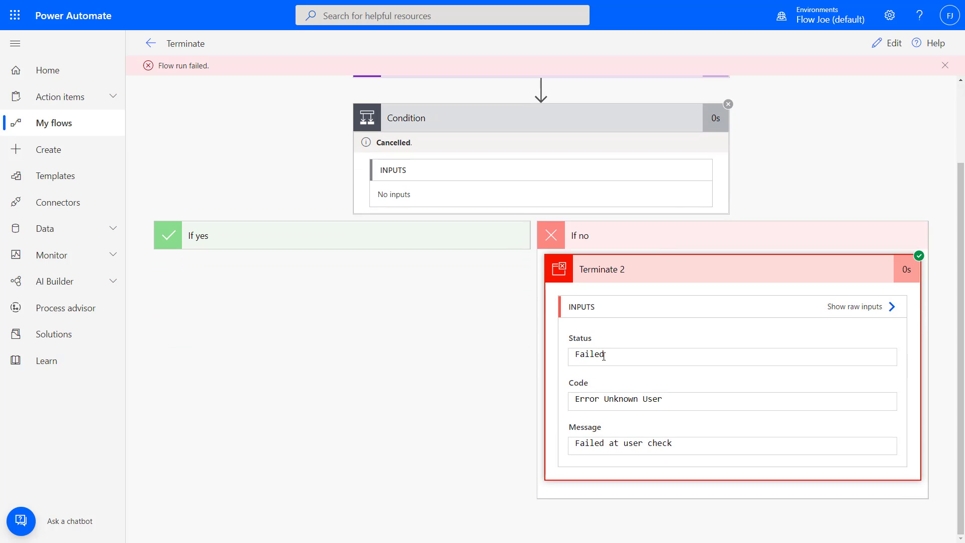
{"action": "left_click", "coordinate": [151, 44]}
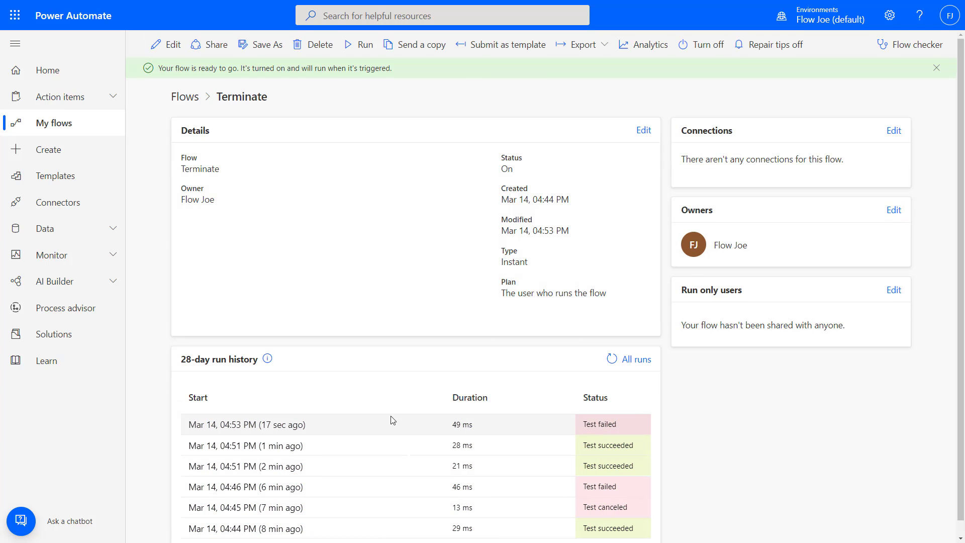
- Open the latest run in edit mode and drag Terminate 2 below the Condition
{"action": "left_click", "coordinate": [241, 427]}
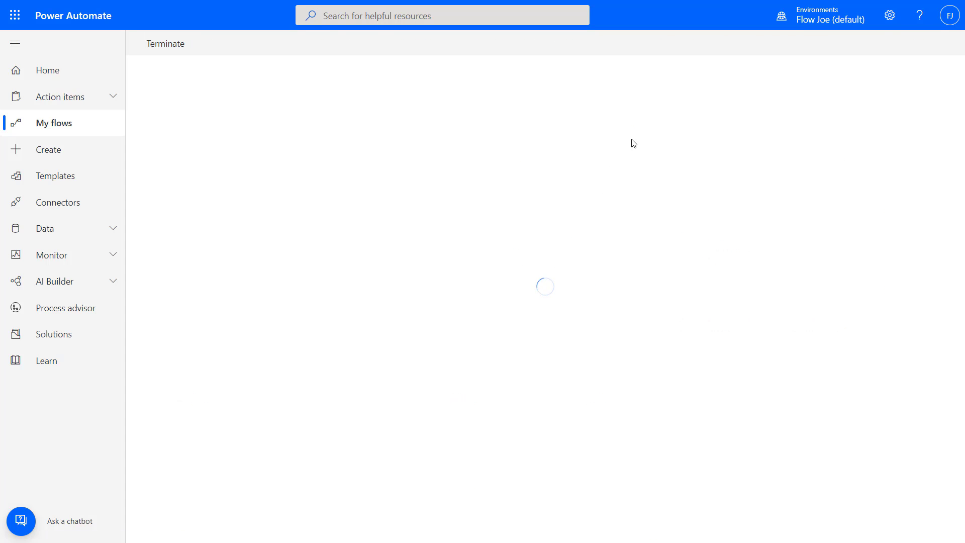
{"action": "left_click", "coordinate": [883, 44]}
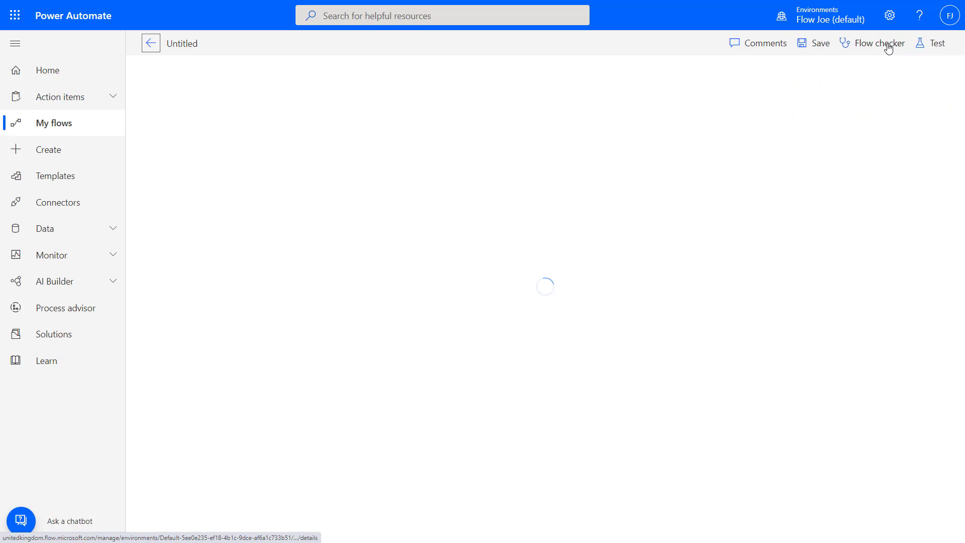
{"action": "left_click", "coordinate": [655, 181]}
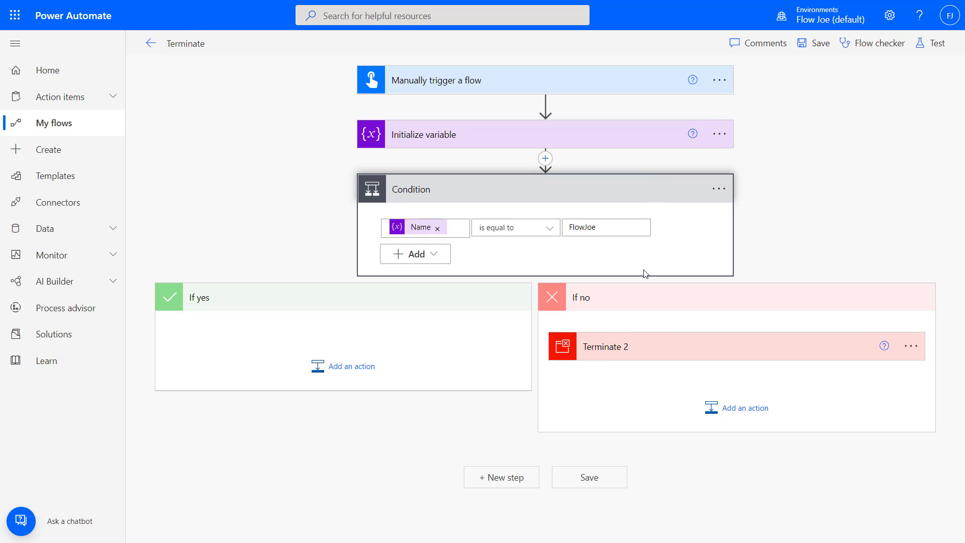
{"action": "left_click", "coordinate": [621, 357]}
{"action": "left_click_drag", "start_coordinate": [617, 347], "coordinate": [523, 528]}
- Add a Compose action to the If no branch with input Test
{"action": "scroll", "coordinate": [736, 325], "scroll_direction": "down", "scroll_amount": 1}
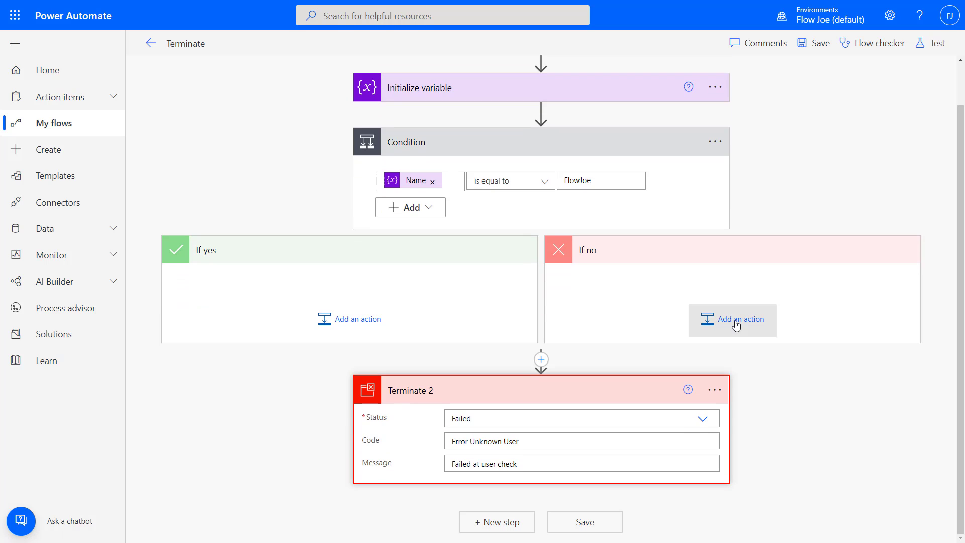
{"action": "left_click", "coordinate": [736, 325]}
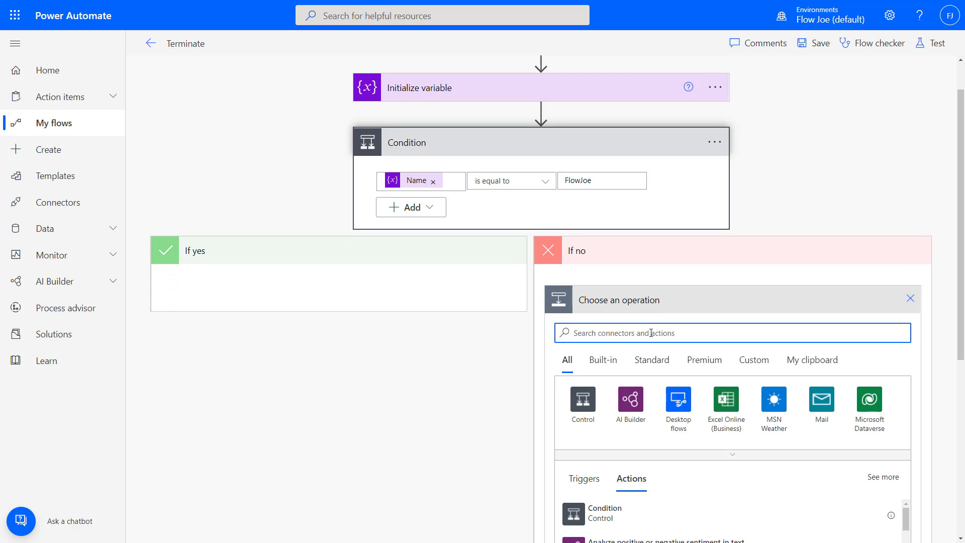
{"action": "type", "text": "compose"}
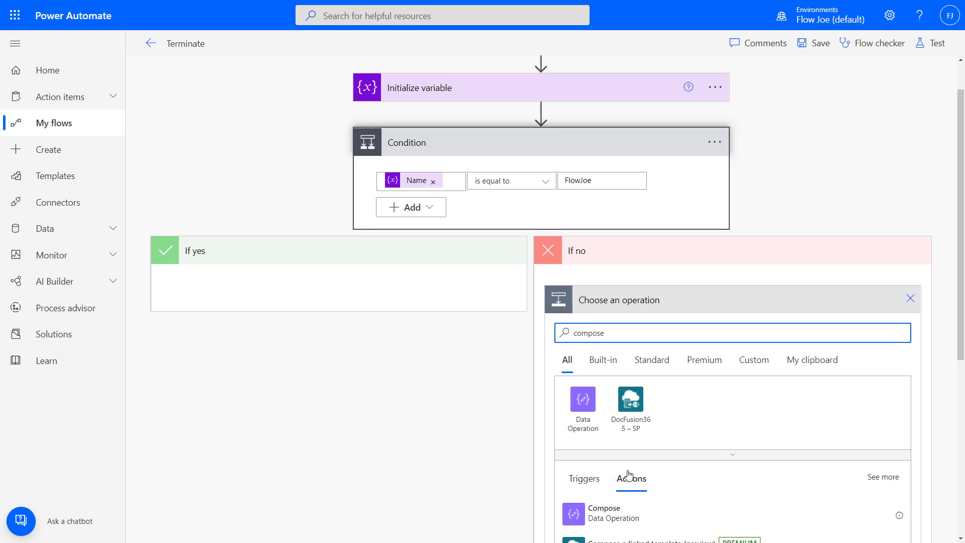
{"action": "left_click", "coordinate": [573, 514]}
{"action": "left_click", "coordinate": [681, 331]}
{"action": "type", "text": "Test"}
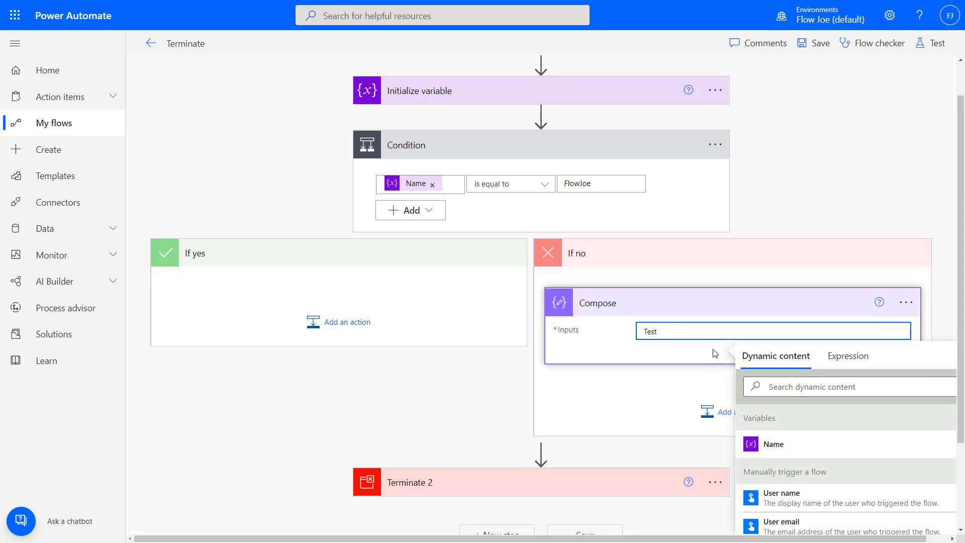
{"action": "left_click", "coordinate": [889, 95]}
- Save the flow and start a manual test
{"action": "left_click", "coordinate": [933, 45]}
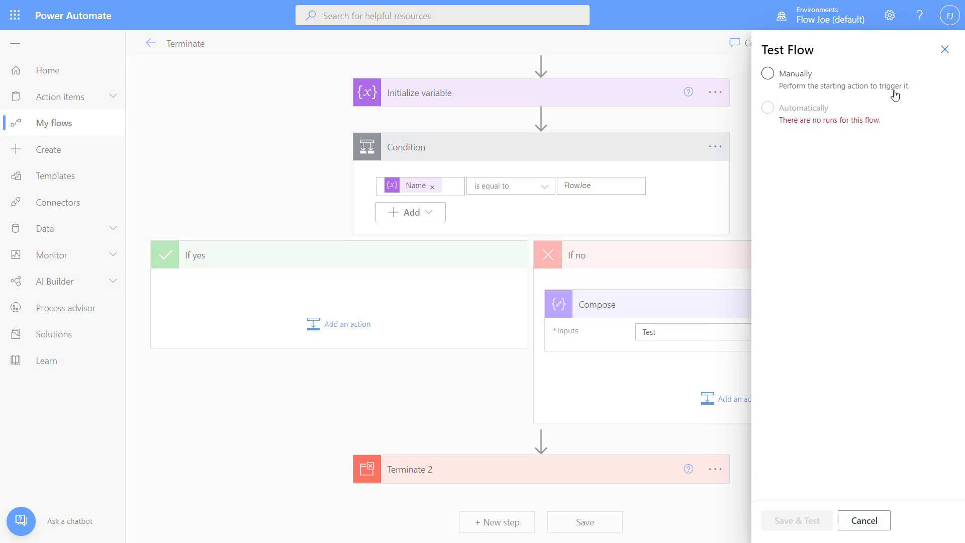
{"action": "left_click", "coordinate": [796, 78]}
{"action": "left_click", "coordinate": [811, 524]}
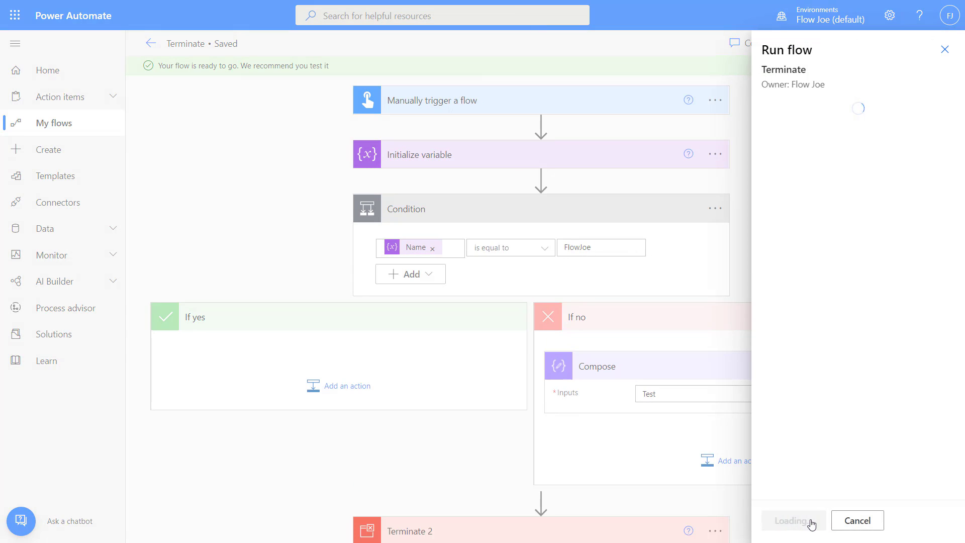
- Run the test and view the failed run's Condition false result
{"action": "left_click", "coordinate": [809, 523]}
{"action": "left_click", "coordinate": [808, 523]}
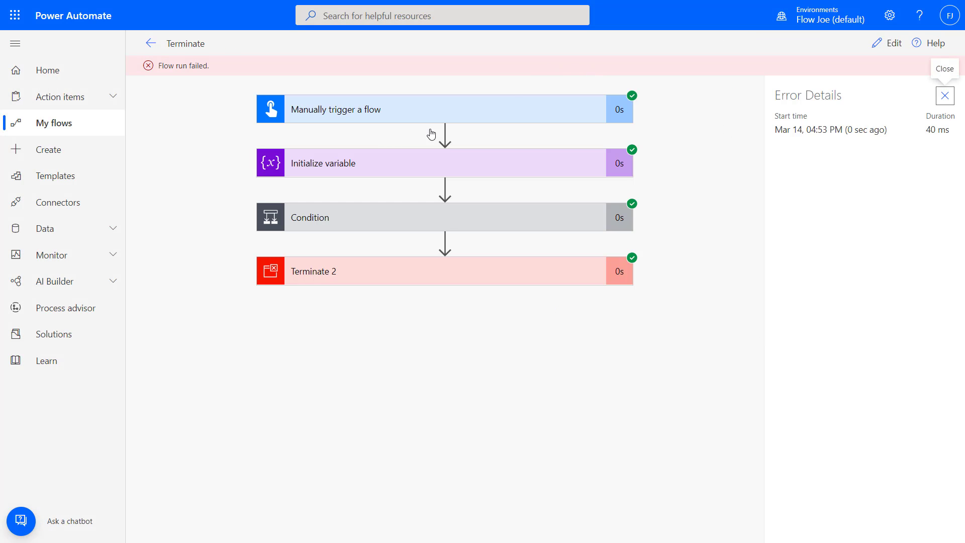
{"action": "left_click", "coordinate": [409, 221]}
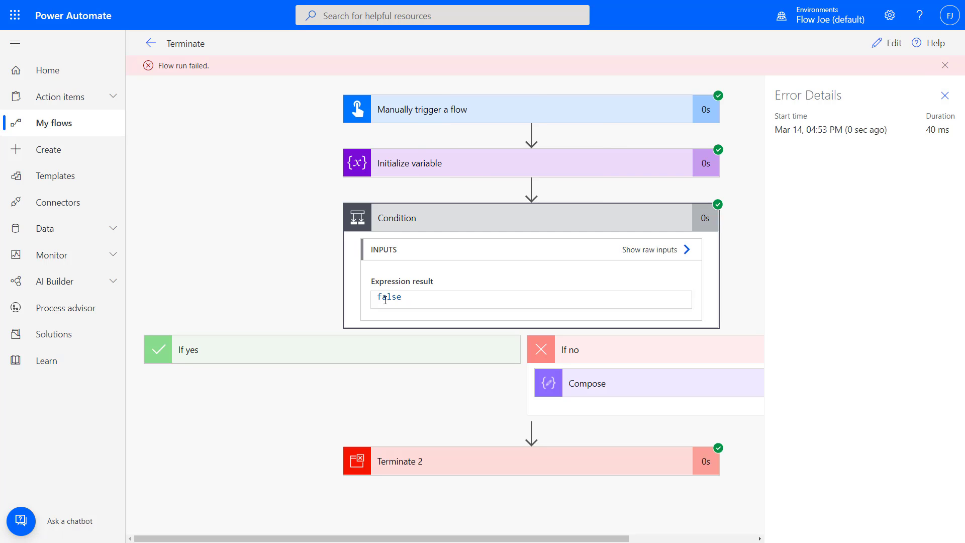
{"action": "double_click", "coordinate": [383, 297]}
{"action": "left_click", "coordinate": [945, 95]}
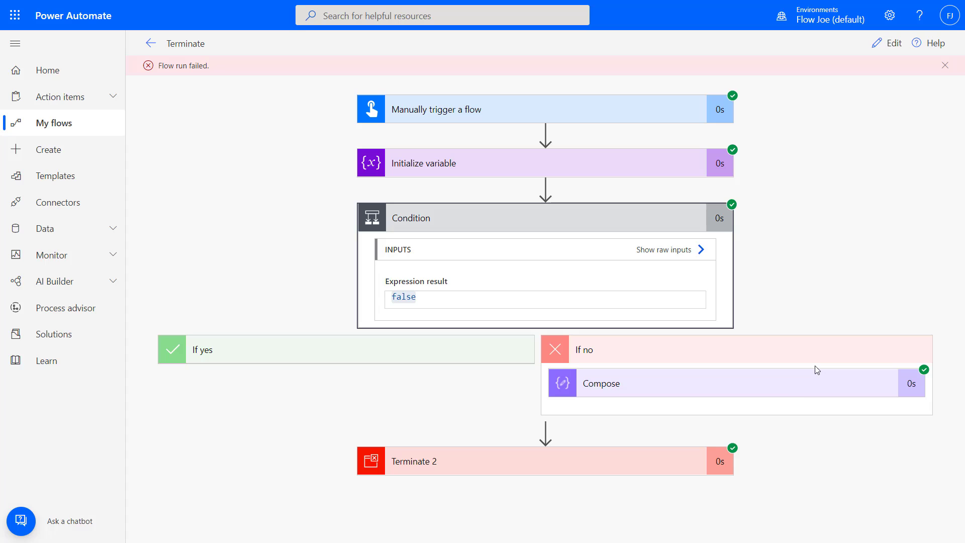
- Check the completed Compose step's output and the inputs Terminate 2 ran with
{"action": "left_click", "coordinate": [806, 392]}
{"action": "left_click", "coordinate": [703, 384]}
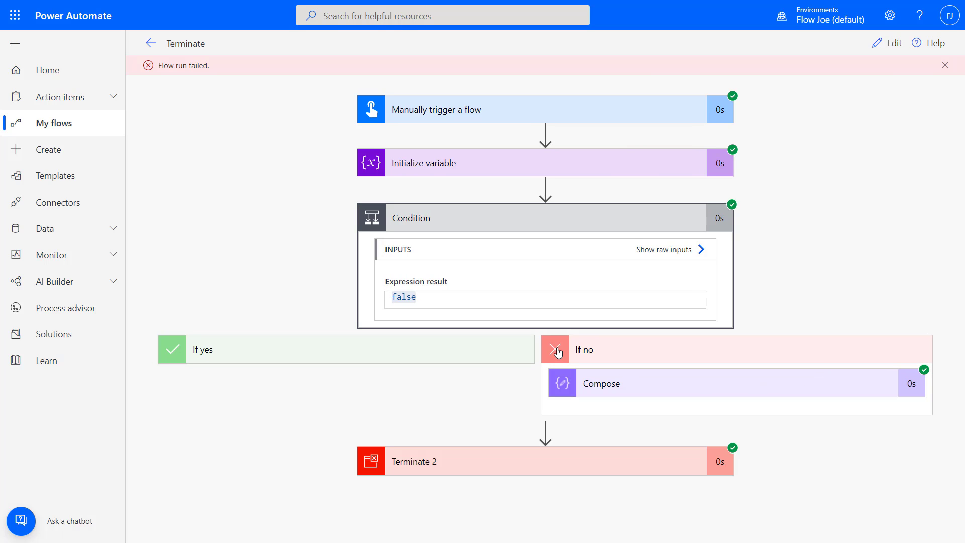
{"action": "left_click", "coordinate": [547, 471]}
{"action": "scroll", "coordinate": [495, 337], "scroll_direction": "down", "scroll_amount": 3}
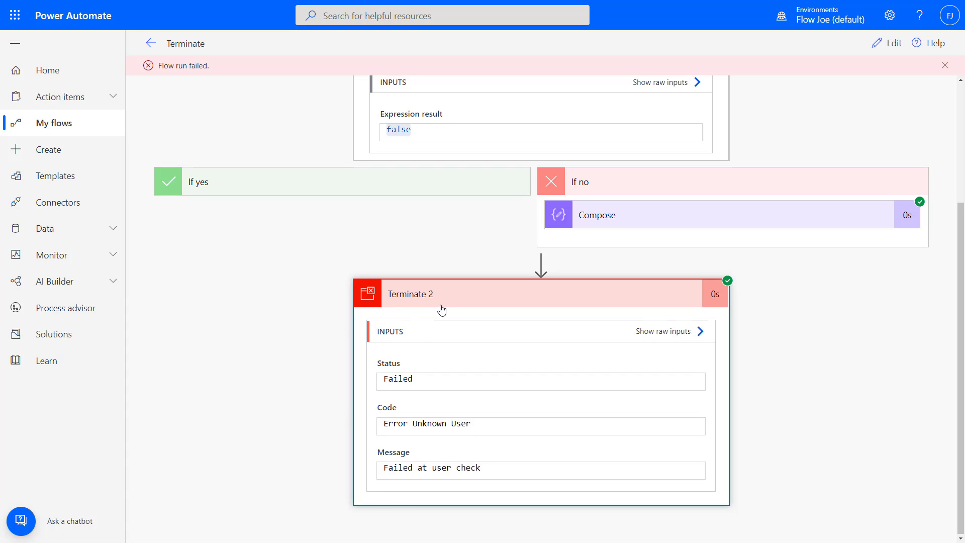
{"action": "scroll", "coordinate": [413, 241], "scroll_direction": "up", "scroll_amount": 3}
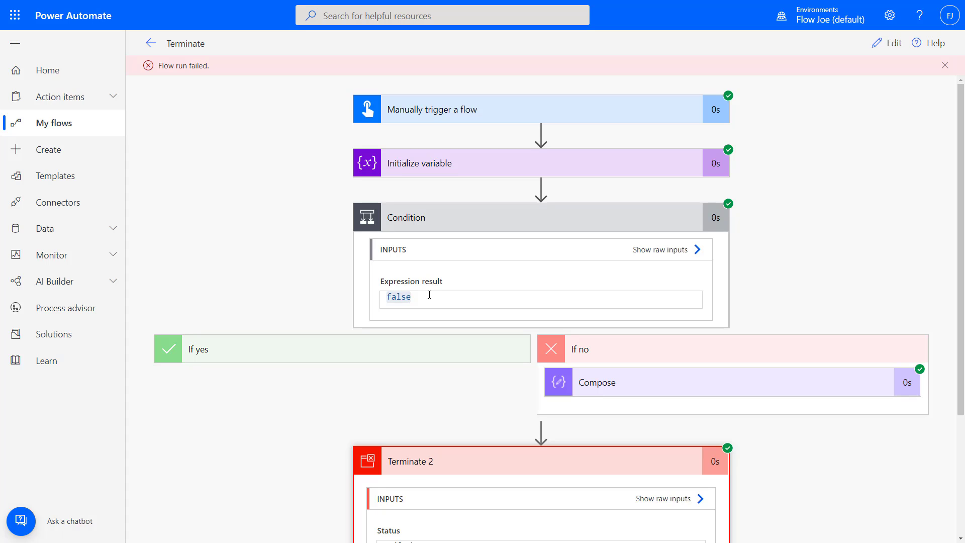
{"action": "scroll", "coordinate": [425, 317], "scroll_direction": "down", "scroll_amount": 1}
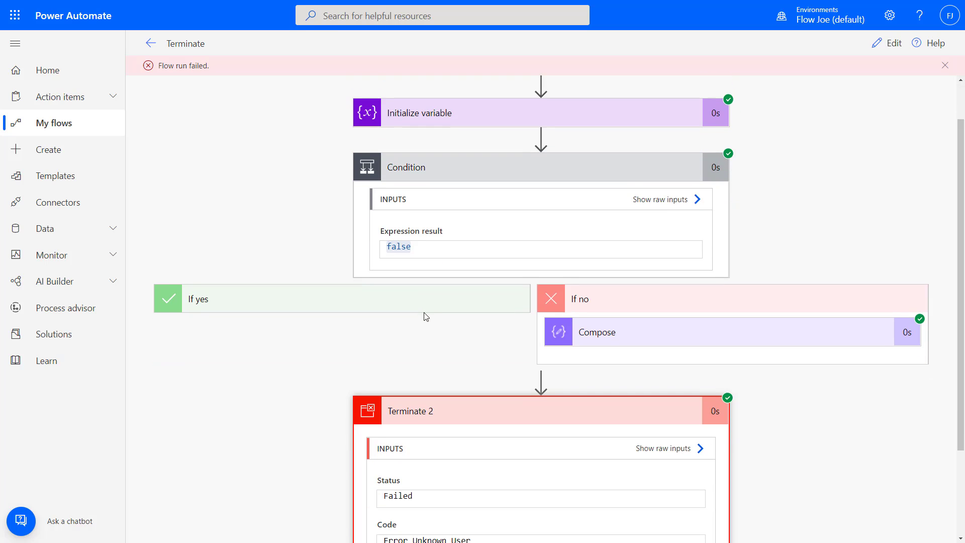
{"action": "scroll", "coordinate": [442, 347], "scroll_direction": "down", "scroll_amount": 1}
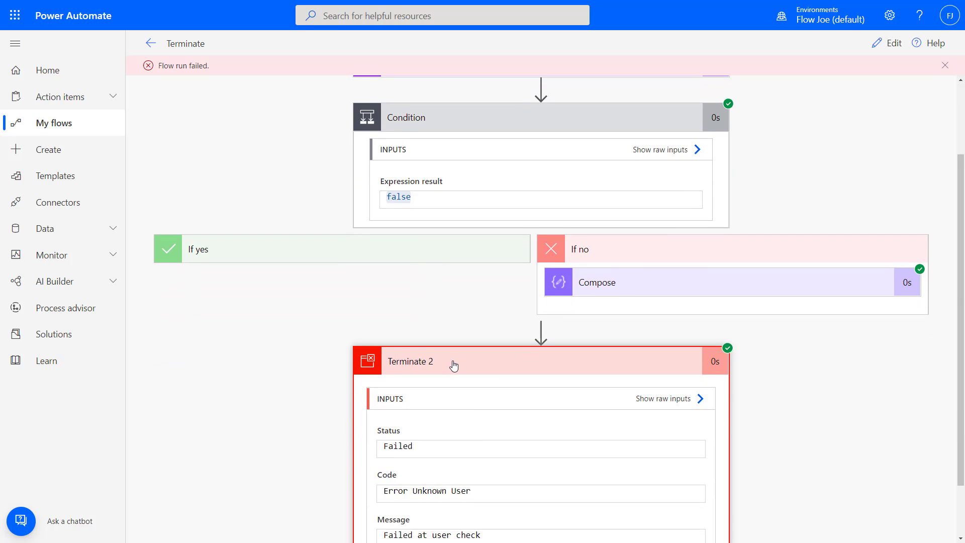
{"action": "scroll", "coordinate": [455, 366], "scroll_direction": "up", "scroll_amount": 1}
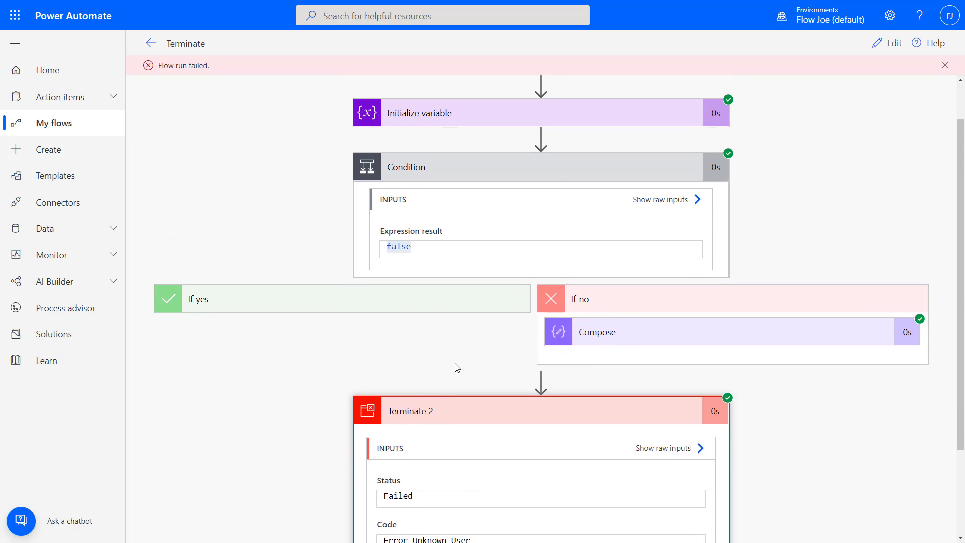